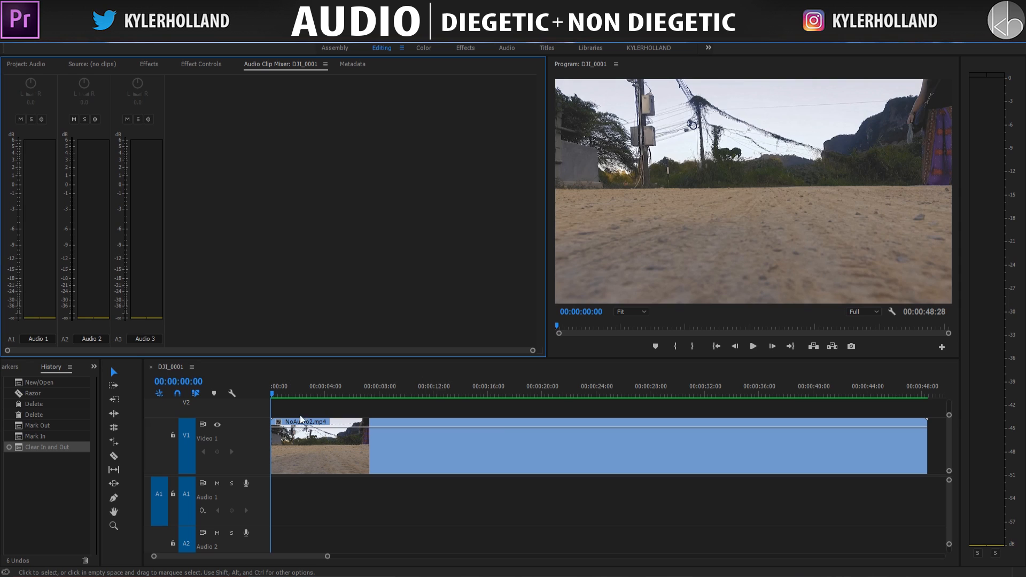
Switch to the YouTube video "I Love My Job | VLOG 09", jump to 0:24 and play it with sound on.
{"action": "left_click", "coordinate": [158, 571]}
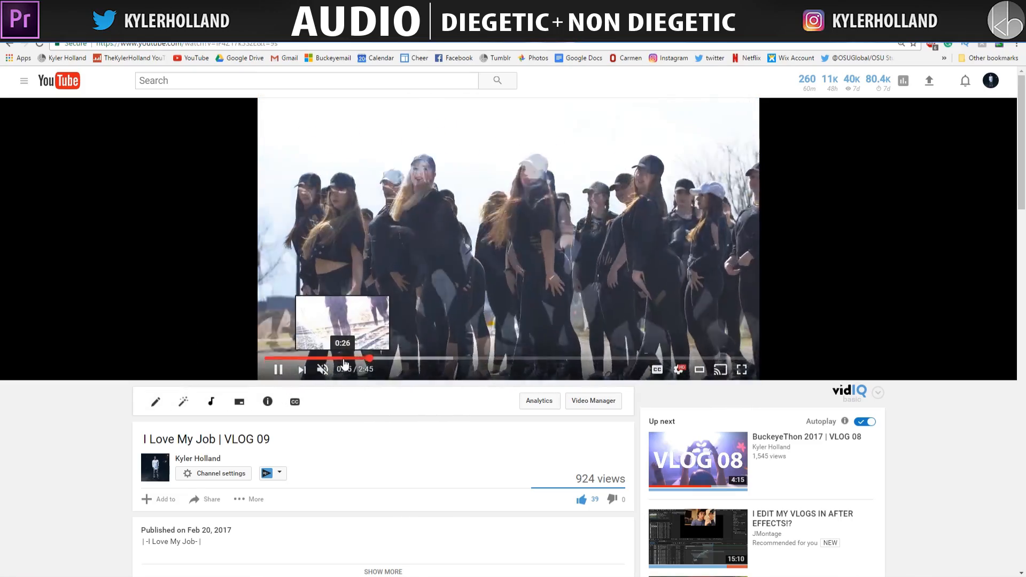
{"action": "left_click", "coordinate": [337, 359]}
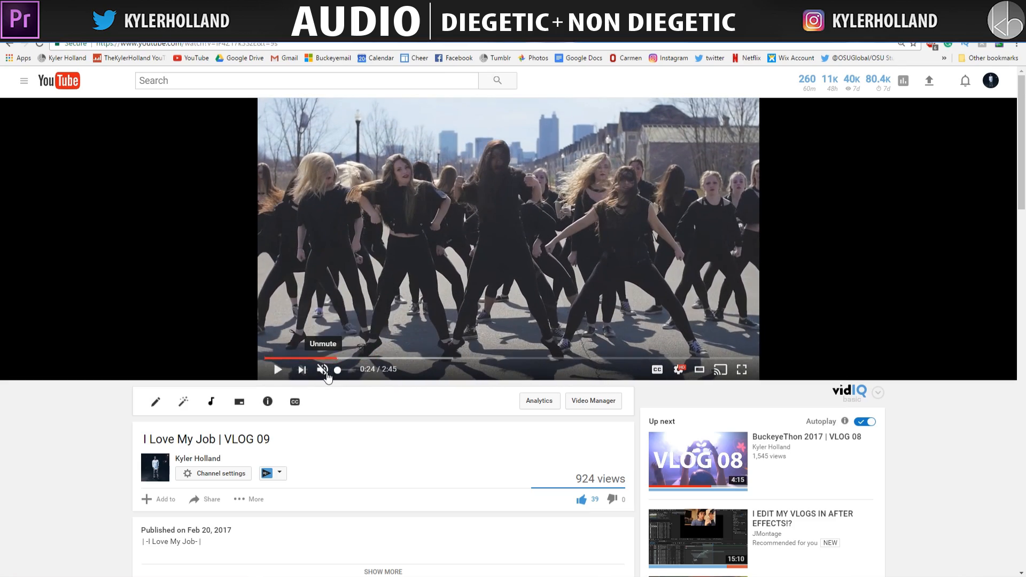
{"action": "left_click", "coordinate": [323, 370]}
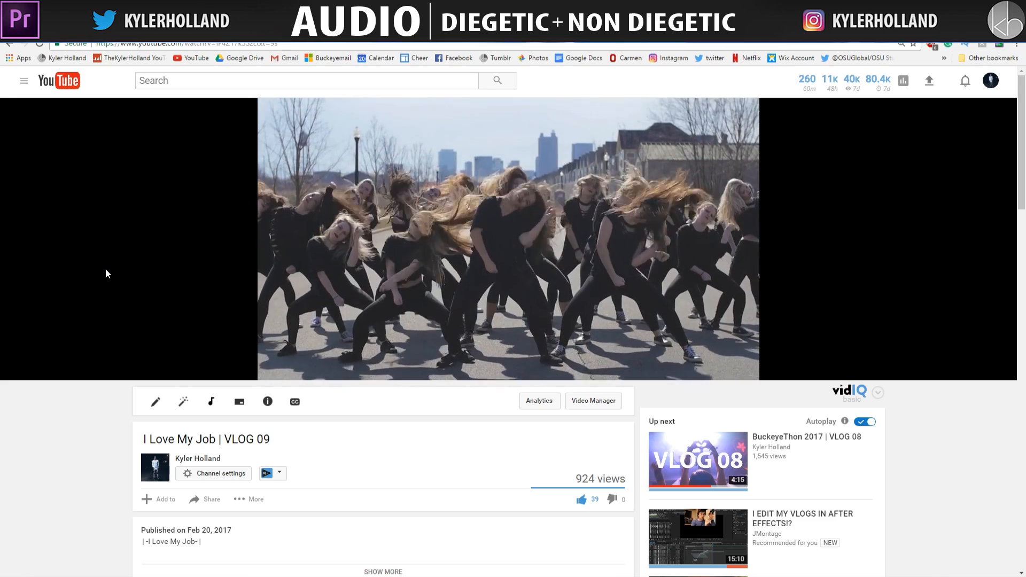
{"action": "mouse_move", "coordinate": [278, 372]}
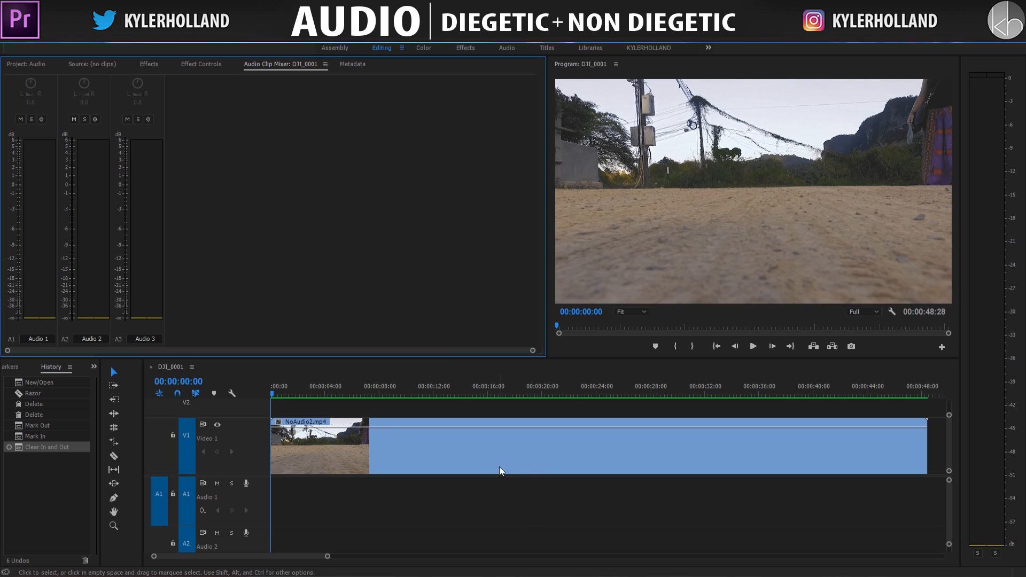
Switch to the web page on diegetic and non-diegetic sound and read through its definitions.
{"action": "left_click", "coordinate": [253, 389]}
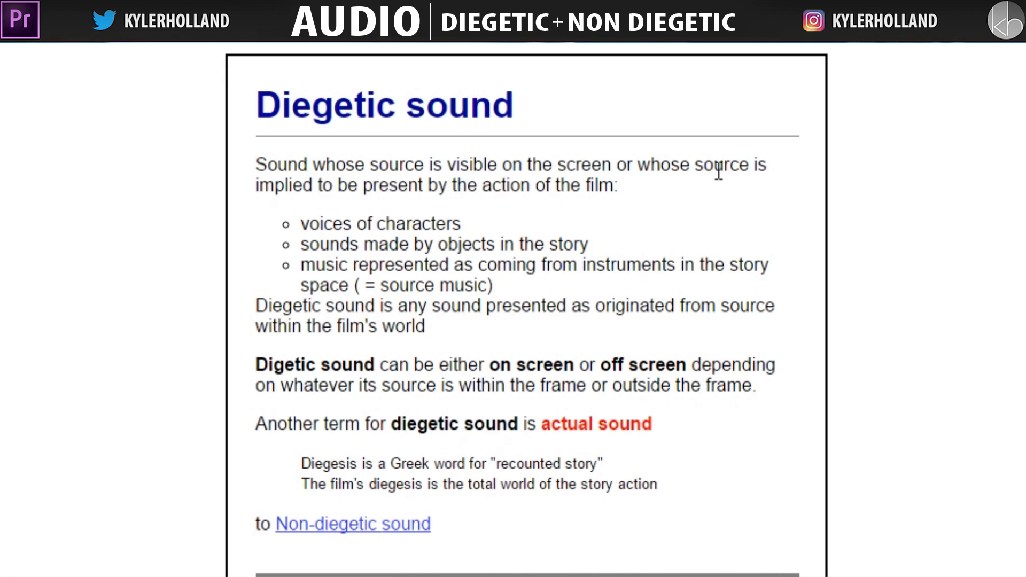
{"action": "scroll", "coordinate": [645, 342], "scroll_direction": "down", "scroll_amount": 2}
{"action": "scroll", "coordinate": [645, 339], "scroll_direction": "down", "scroll_amount": 6}
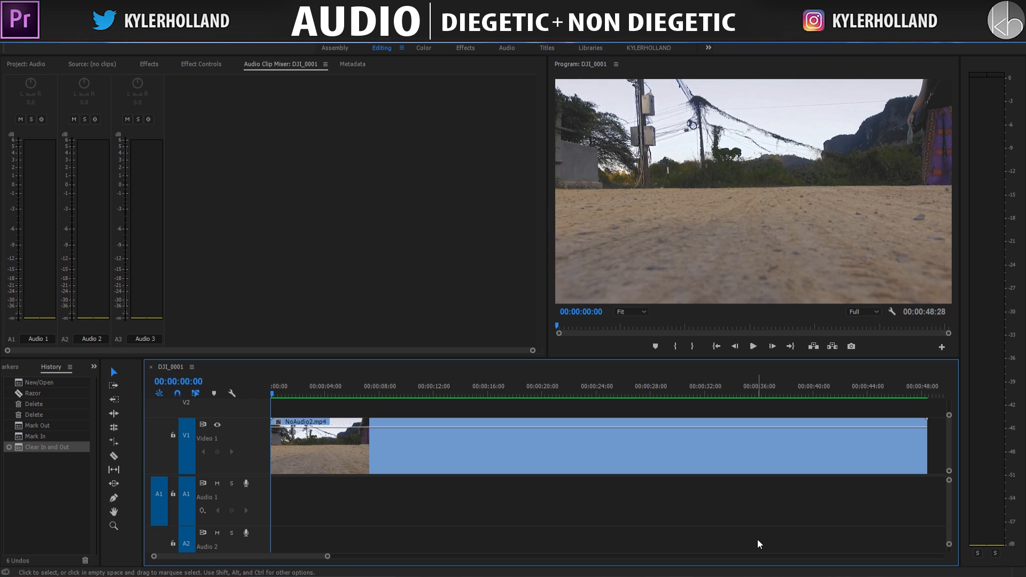
Play the silent DJI_0001 sequence from the start to review its shots.
{"action": "key", "text": "space"}
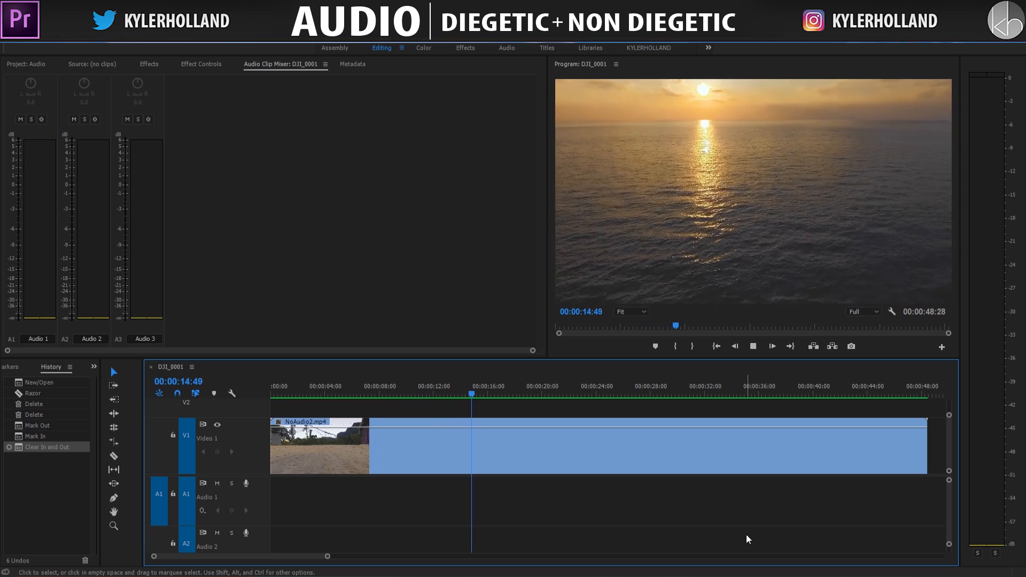
{"action": "key", "text": "space"}
Place Hello.mp3 from the project on track Audio 1 at the start of the sequence and return the playhead to the beginning.
{"action": "left_click", "coordinate": [26, 63]}
{"action": "left_click_drag", "start_coordinate": [176, 257], "coordinate": [270, 486]}
{"action": "left_click_drag", "start_coordinate": [136, 231], "coordinate": [260, 516]}
{"action": "left_click_drag", "start_coordinate": [166, 256], "coordinate": [274, 498]}
{"action": "key", "text": "Home"}
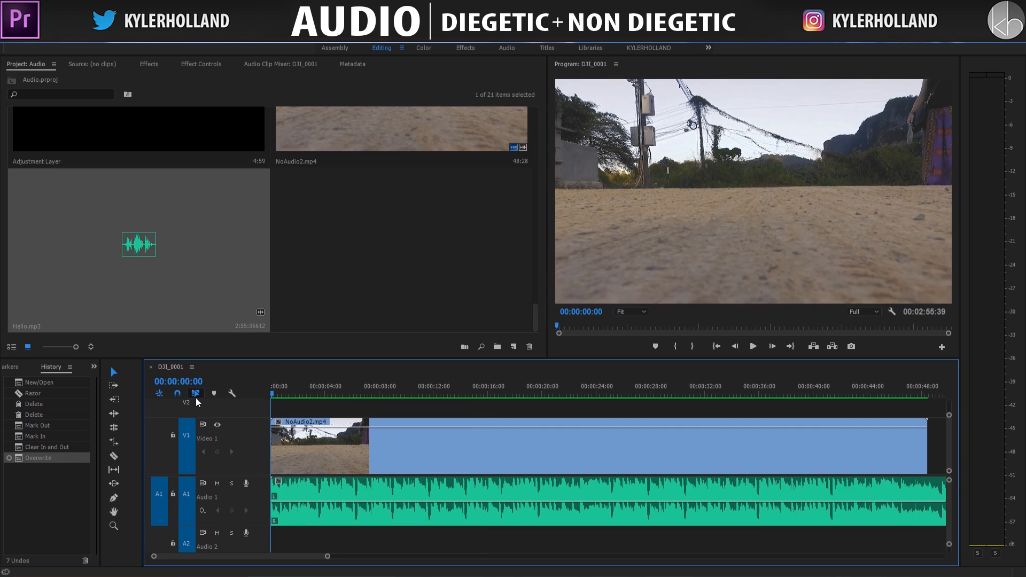
Play the sequence with the music, then delete the music clip from track Audio 1.
{"action": "key", "text": "space"}
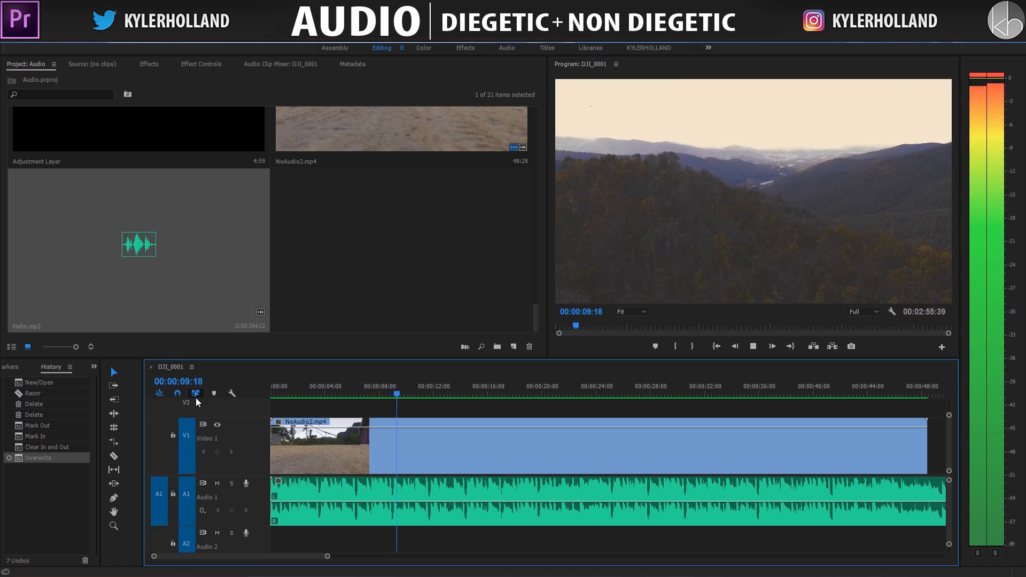
{"action": "key", "text": "space"}
{"action": "left_click", "coordinate": [428, 507]}
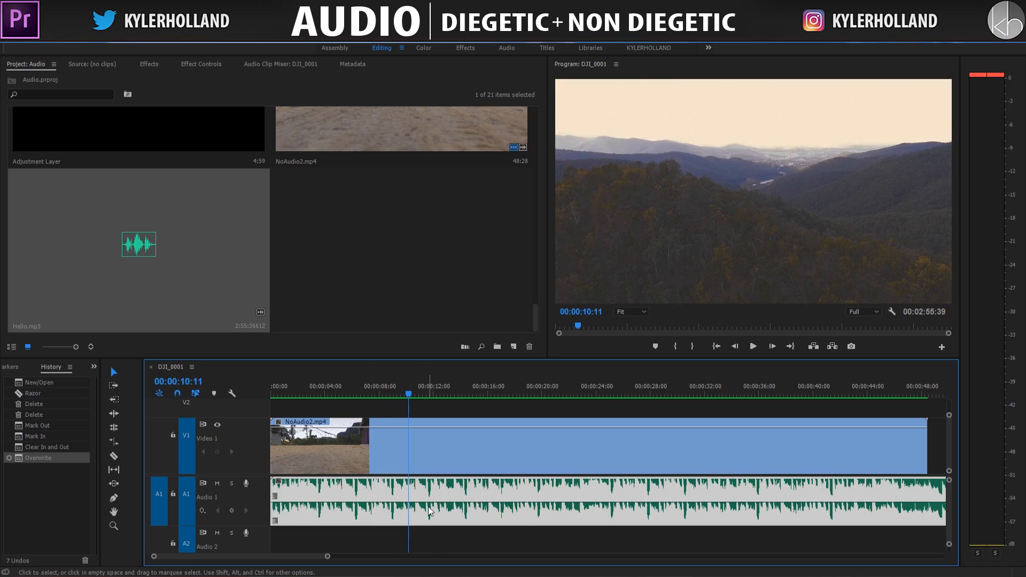
{"action": "key", "text": "Delete"}
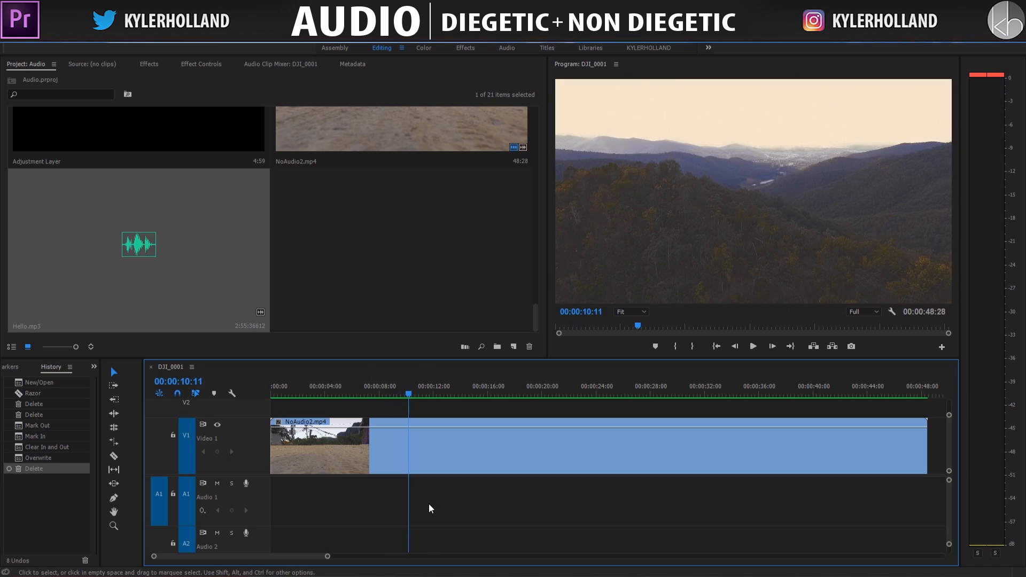
Play the sequence without music from about 11 seconds through the ocean sunset shot.
{"action": "left_click", "coordinate": [422, 389]}
{"action": "key", "text": "space"}
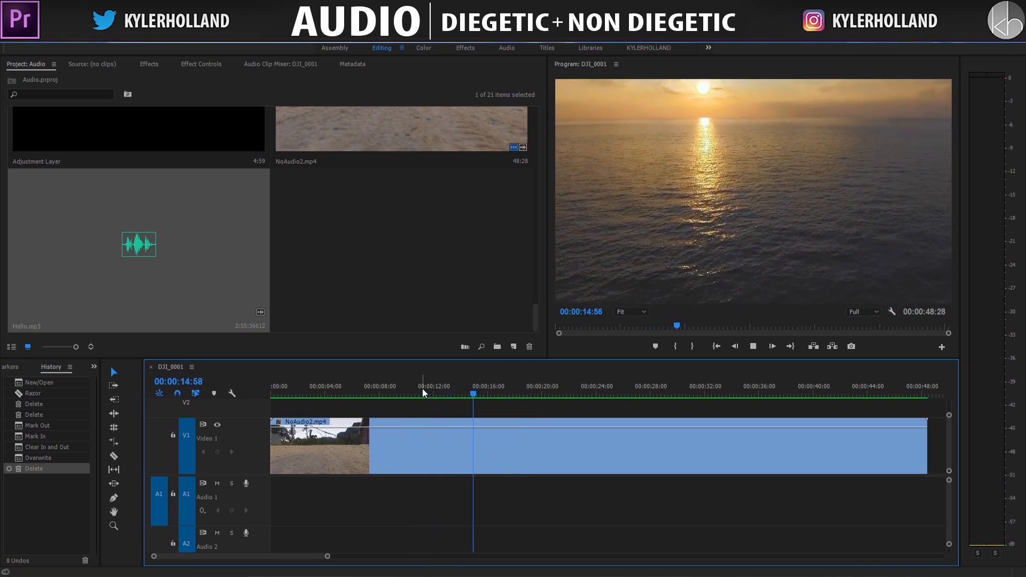
{"action": "key", "text": "space"}
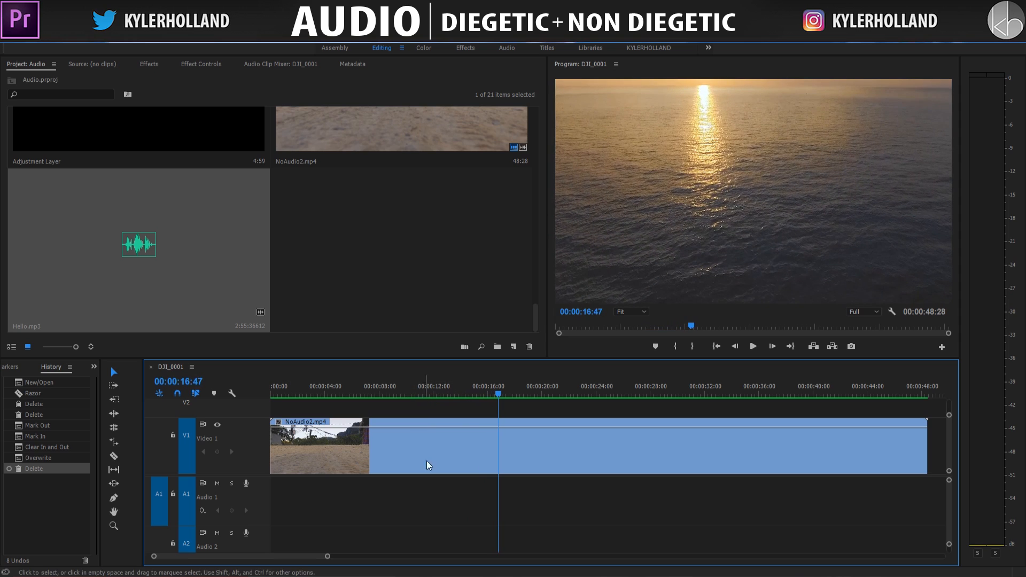
Switch to the YouTube video "Les Brown at NAC13 2014" and play a few seconds of the speech.
{"action": "mouse_move", "coordinate": [166, 575]}
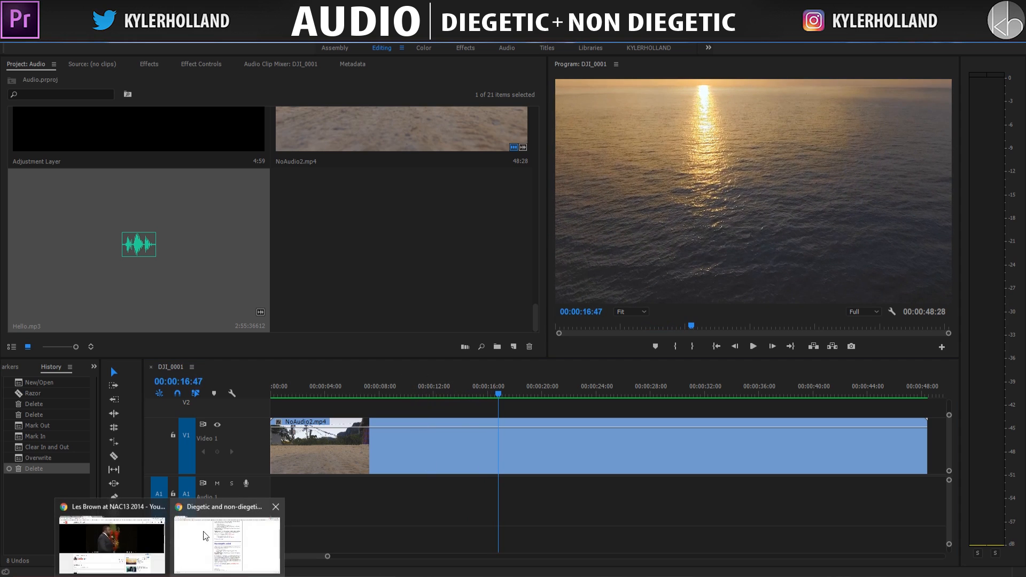
{"action": "left_click", "coordinate": [147, 541]}
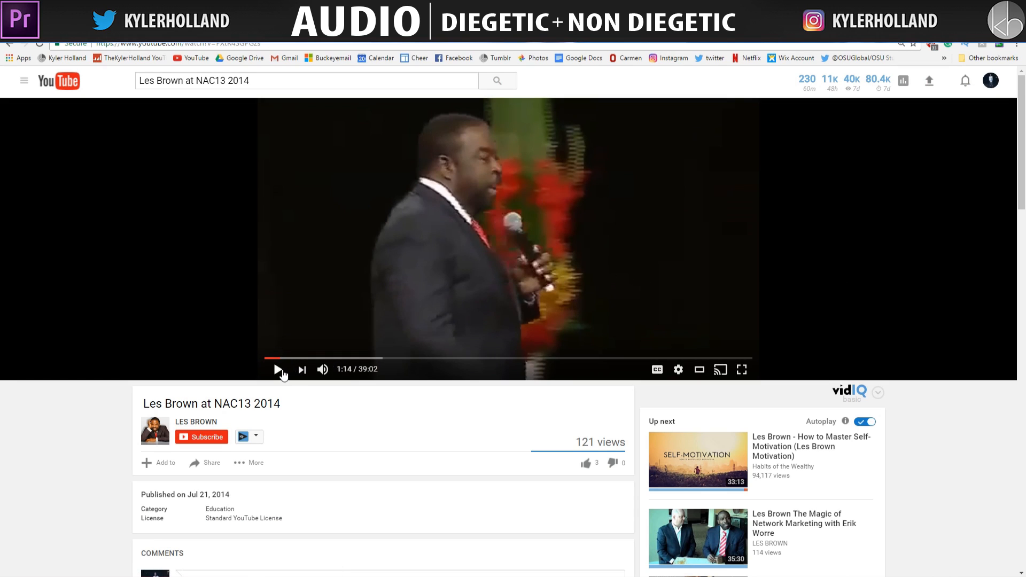
{"action": "left_click", "coordinate": [280, 370]}
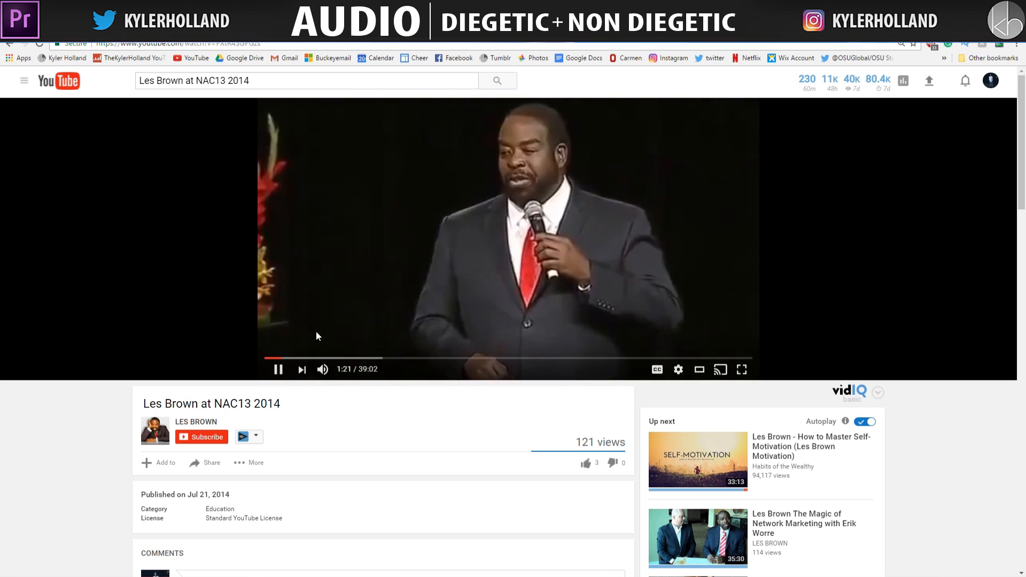
{"action": "left_click", "coordinate": [278, 370]}
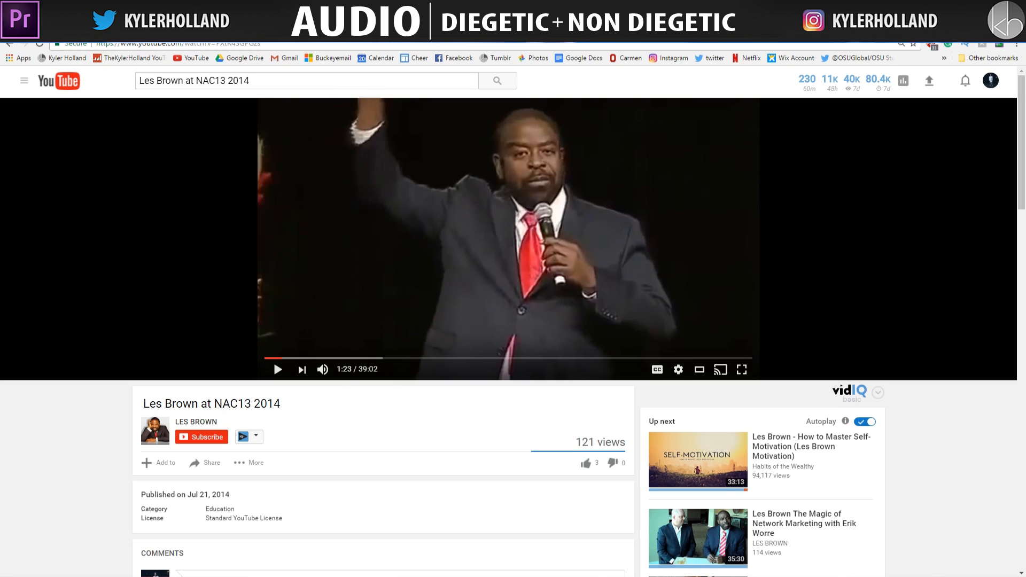
Switch to the Freesound site and search its sounds for "drone", sorted by most downloads.
{"action": "key", "text": "ctrl+Tab"}
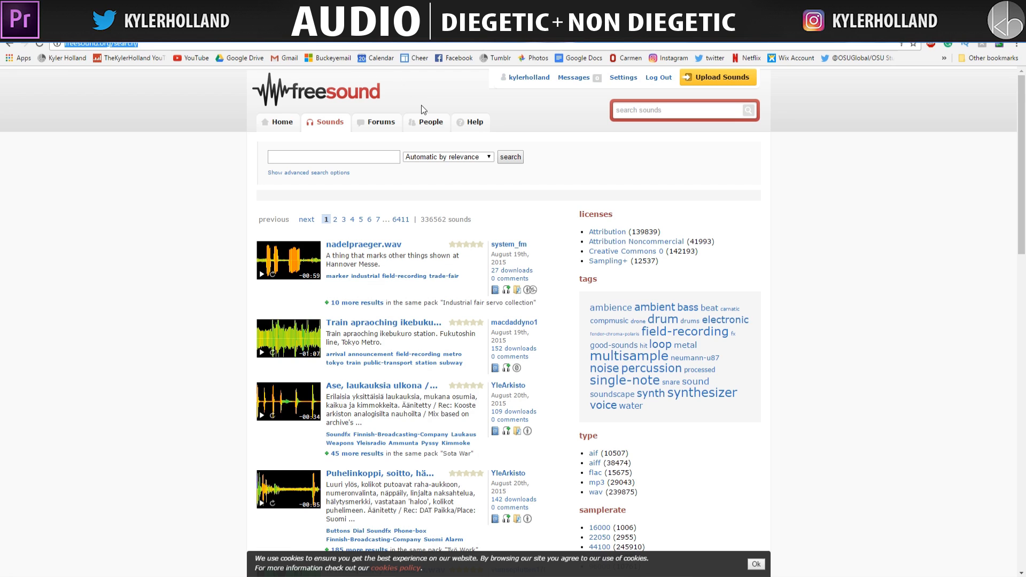
{"action": "left_click", "coordinate": [329, 160]}
{"action": "type", "text": "drone"}
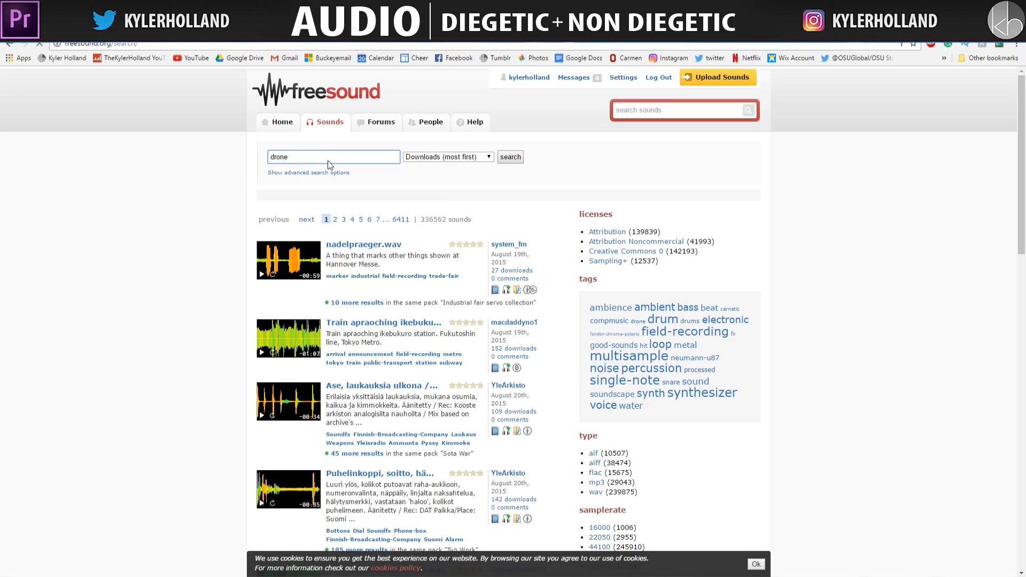
{"action": "key", "text": "Return"}
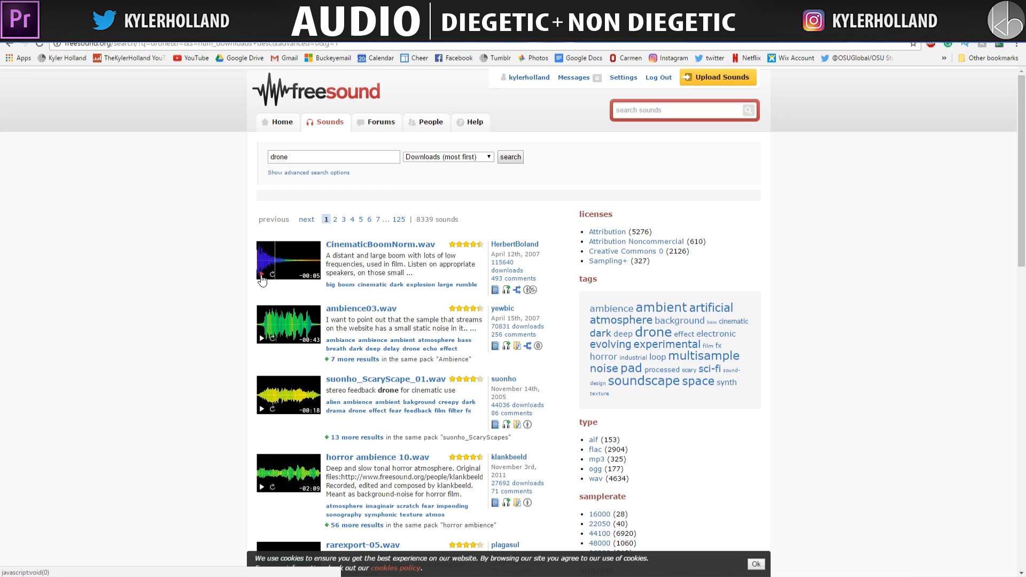
Open the oceanwavescrushing.wav sound from the "ambient" results in a new browser tab.
{"action": "right_click", "coordinate": [404, 246]}
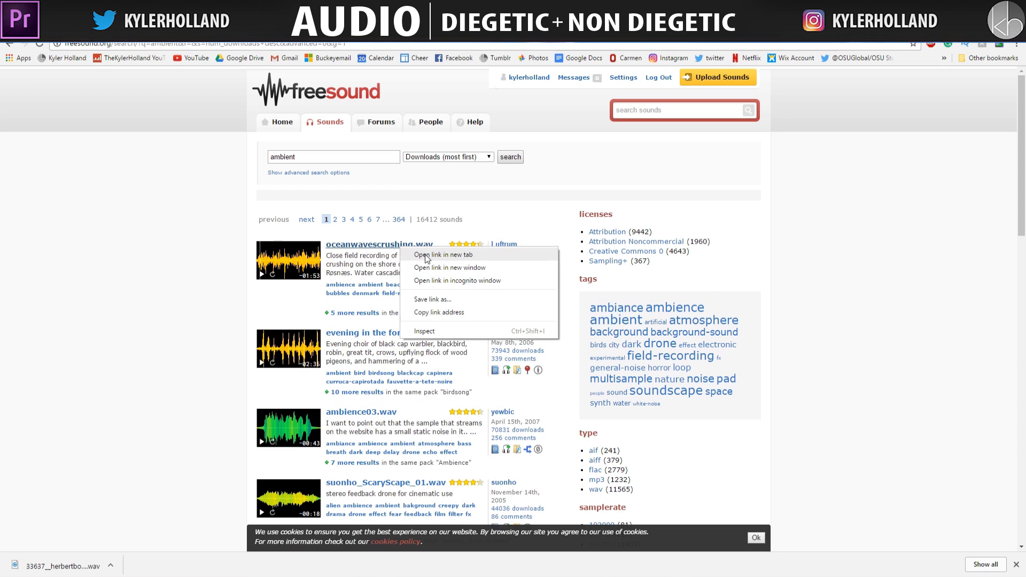
{"action": "left_click", "coordinate": [426, 255]}
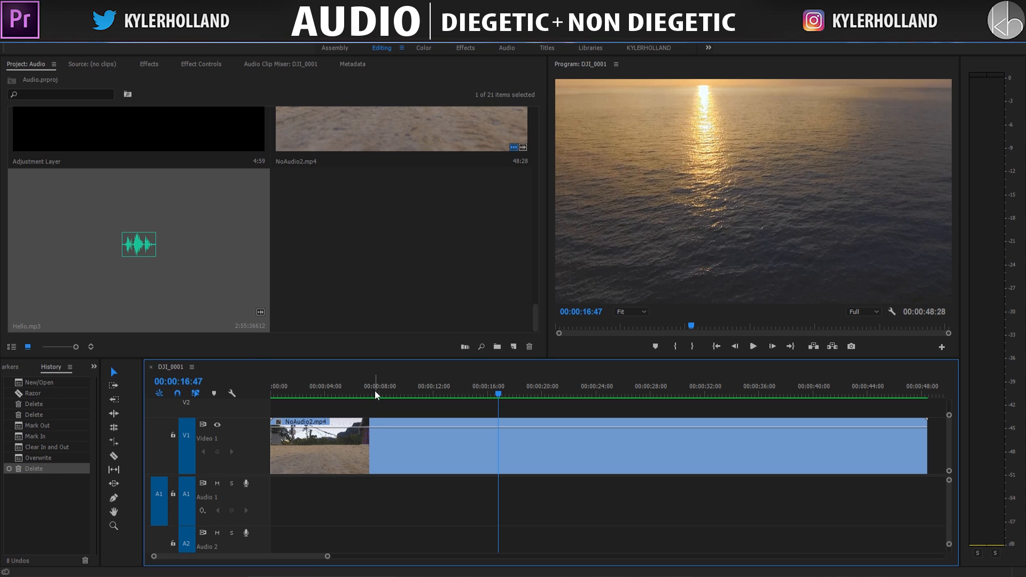
Switch to Premiere Pro and play the sequence from the start, skipping ahead to about 24 seconds and stopping at the motorbike shot.
{"action": "left_click_drag", "start_coordinate": [374, 390], "coordinate": [297, 390]}
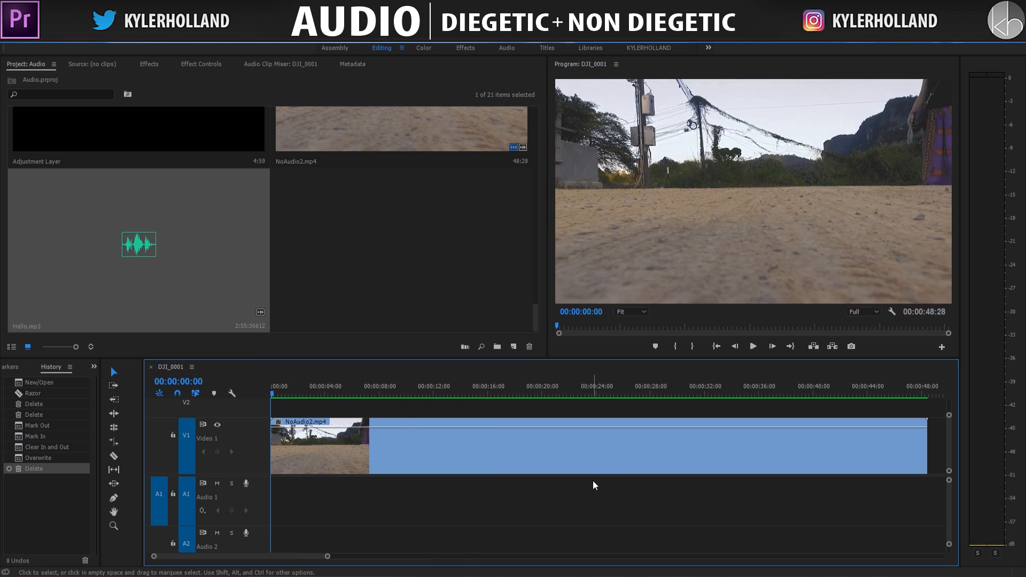
{"action": "key", "text": "space"}
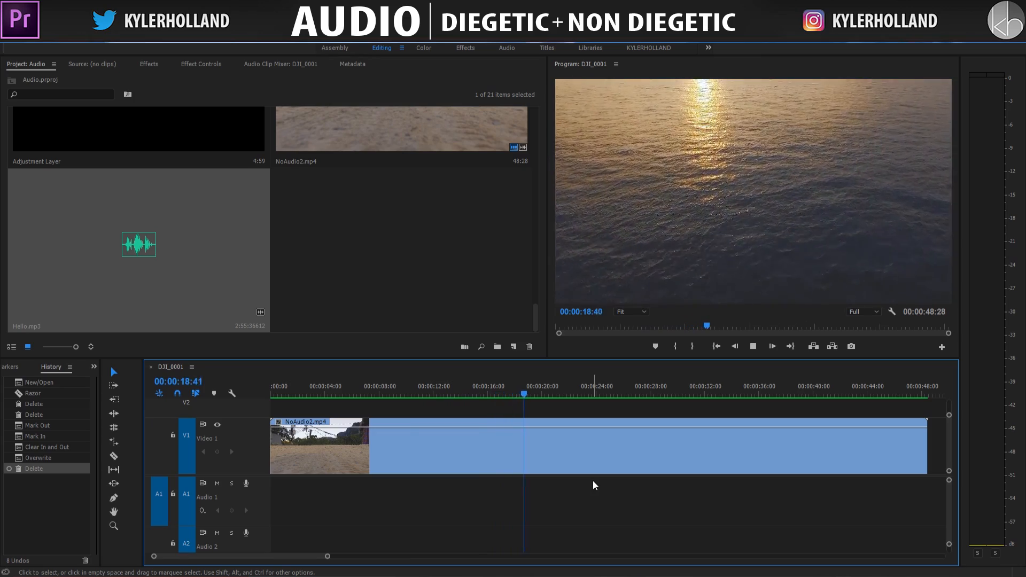
{"action": "mouse_move", "coordinate": [600, 391]}
{"action": "left_mouse_down"}
{"action": "mouse_move", "coordinate": [625, 391]}
{"action": "mouse_move", "coordinate": [597, 389]}
{"action": "left_mouse_up"}
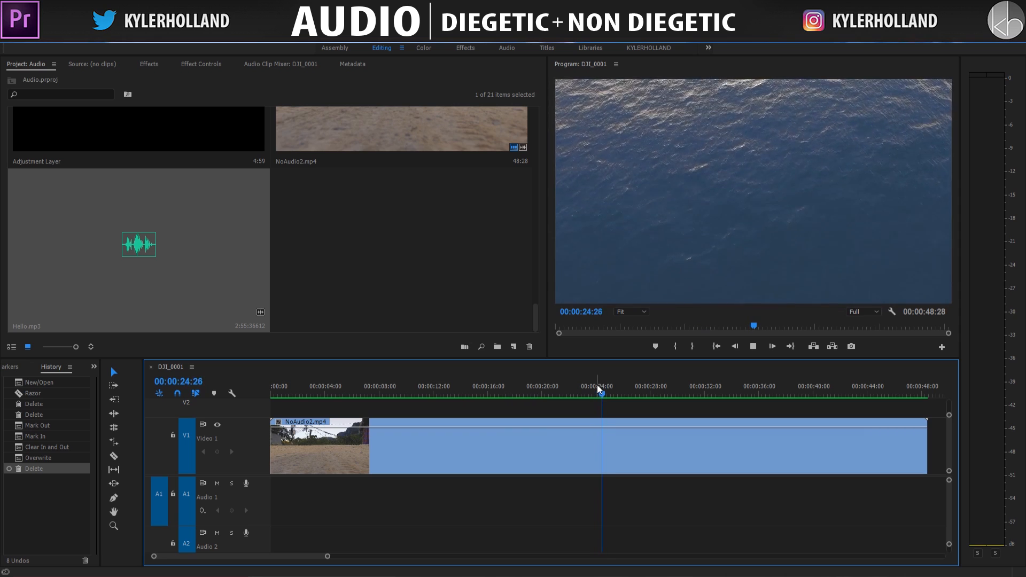
{"action": "key", "text": "space"}
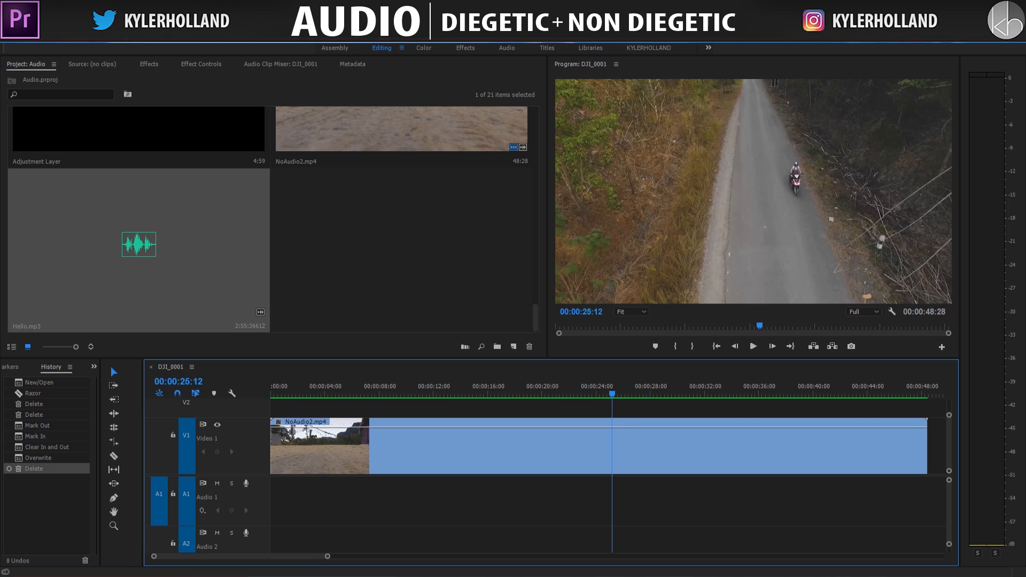
Switch to the Freesound site in the browser and replace the search term with "glitch".
{"action": "left_click", "coordinate": [140, 576]}
{"action": "double_click", "coordinate": [342, 157]}
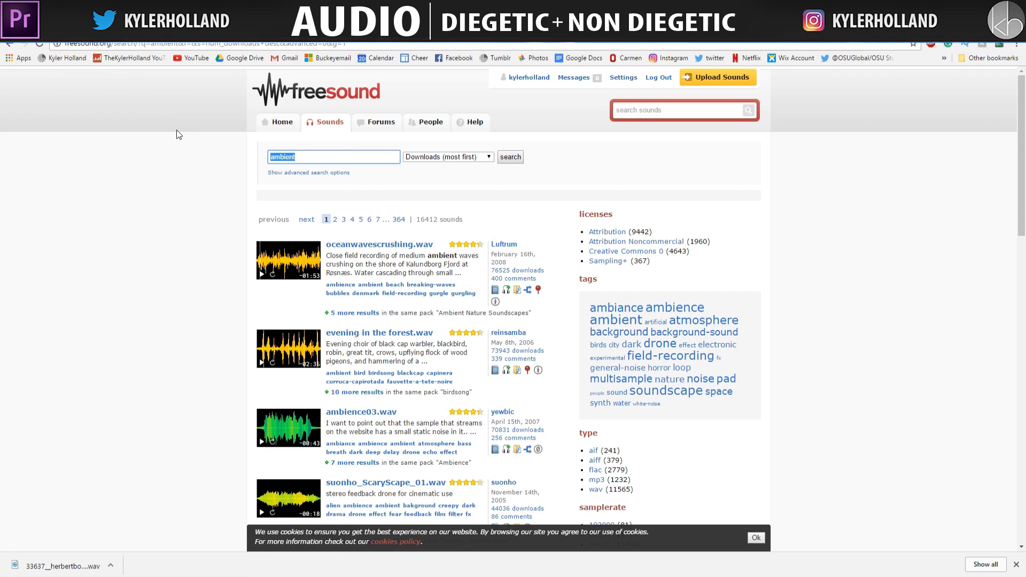
{"action": "type", "text": "glitch"}
{"action": "key", "text": "Return"}
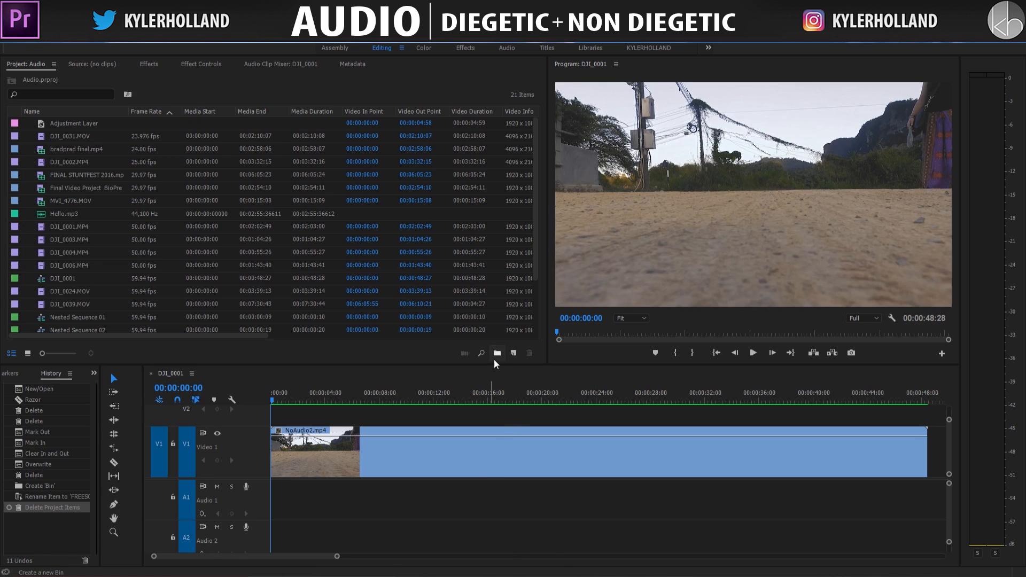
Create a new bin in the Premiere Pro project and name it "freesound.org".
{"action": "left_click", "coordinate": [497, 354]}
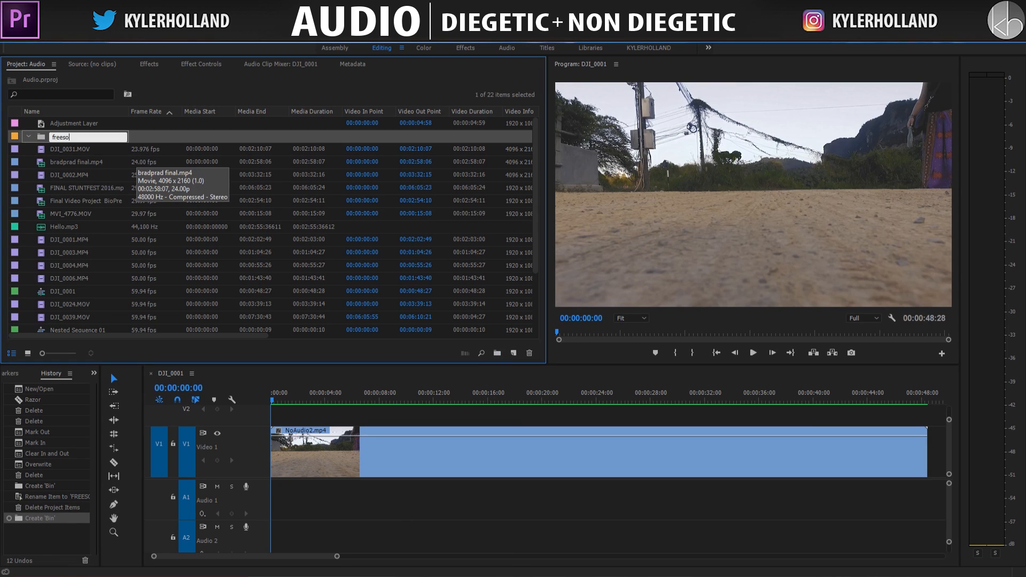
{"action": "type", "text": "freesound.org"}
{"action": "key", "text": "Tab"}
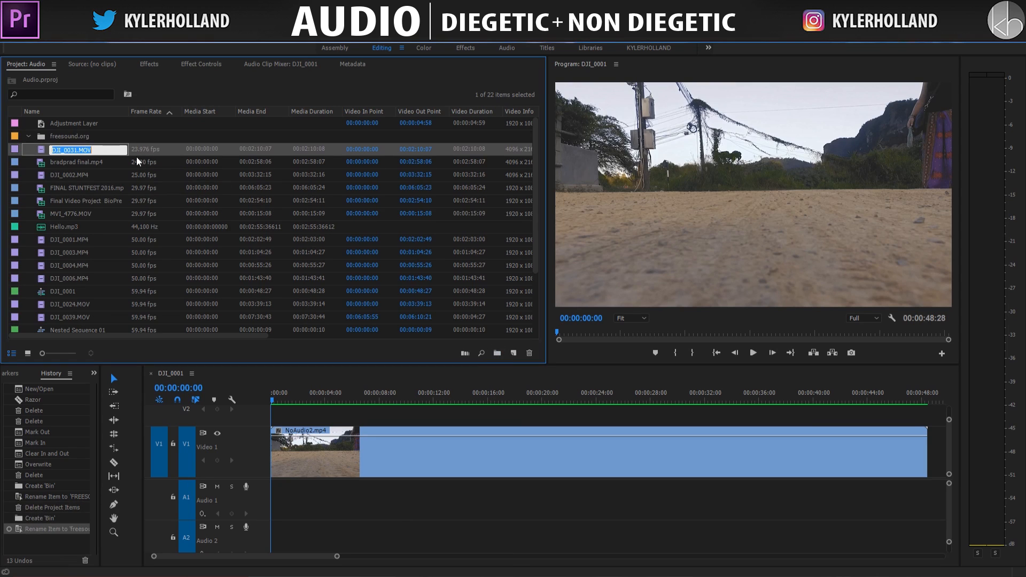
Open the freesound.org bin in its own window and bring in the downloaded sound effect files.
{"action": "left_click", "coordinate": [68, 137]}
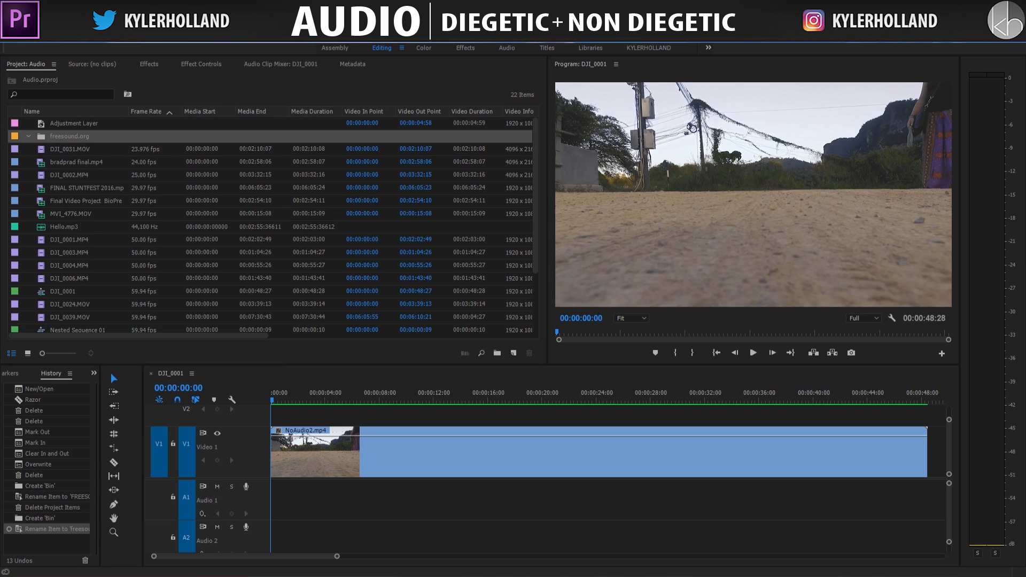
{"action": "double_click", "coordinate": [68, 137]}
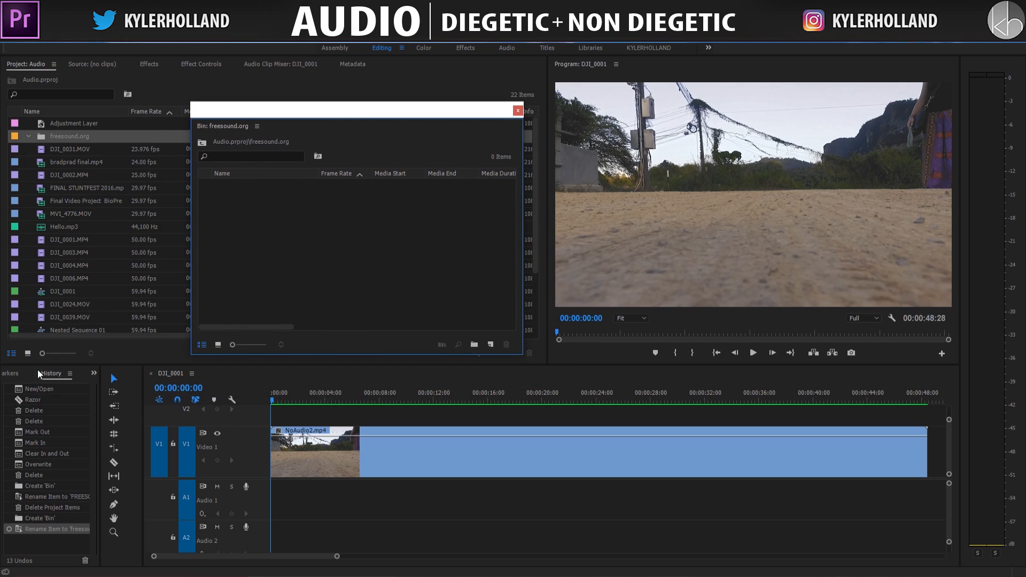
{"action": "key", "text": "alt+Tab"}
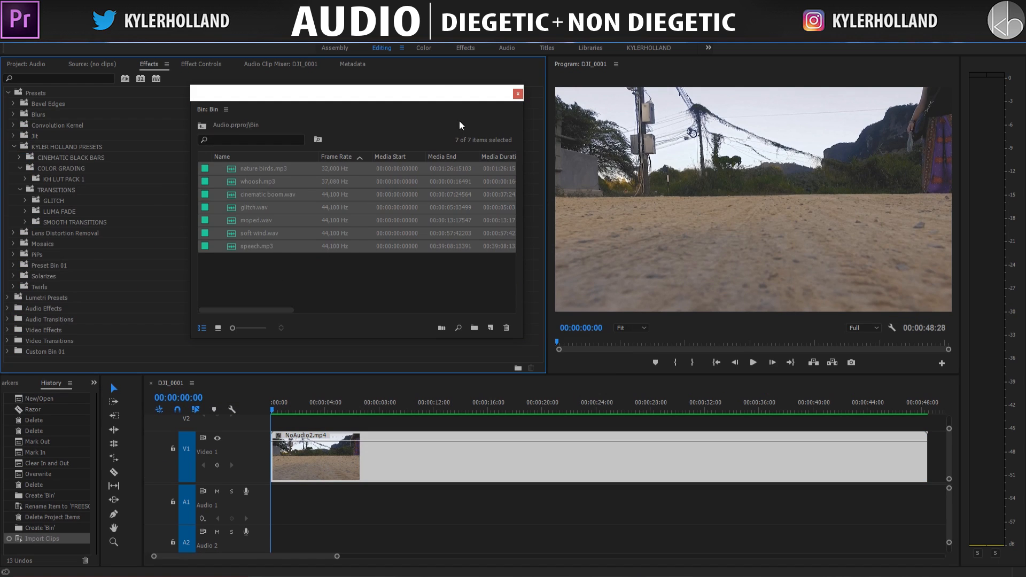
Move the floating bin window out of the way and enlarge the timeline area so more audio tracks fit below the video track.
{"action": "left_click_drag", "start_coordinate": [434, 92], "coordinate": [359, 59]}
{"action": "left_click_drag", "start_coordinate": [557, 366], "coordinate": [490, 277]}
{"action": "key", "text": "ctrl+minus"}
{"action": "left_click_drag", "start_coordinate": [257, 418], "coordinate": [260, 322]}
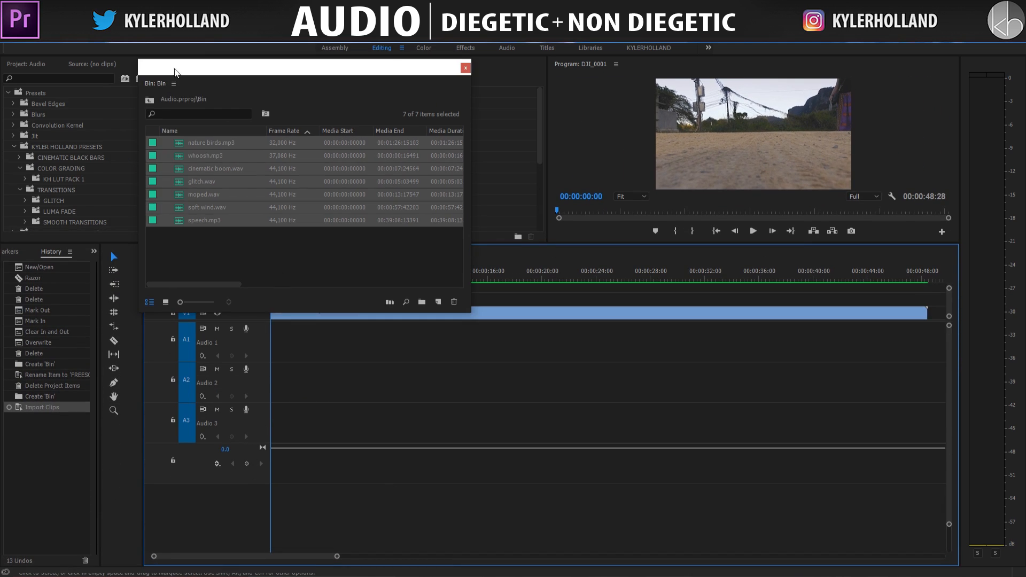
Add 5 standard audio tracks after Audio 3 and expand all tracks in the timeline.
{"action": "left_click", "coordinate": [71, 36]}
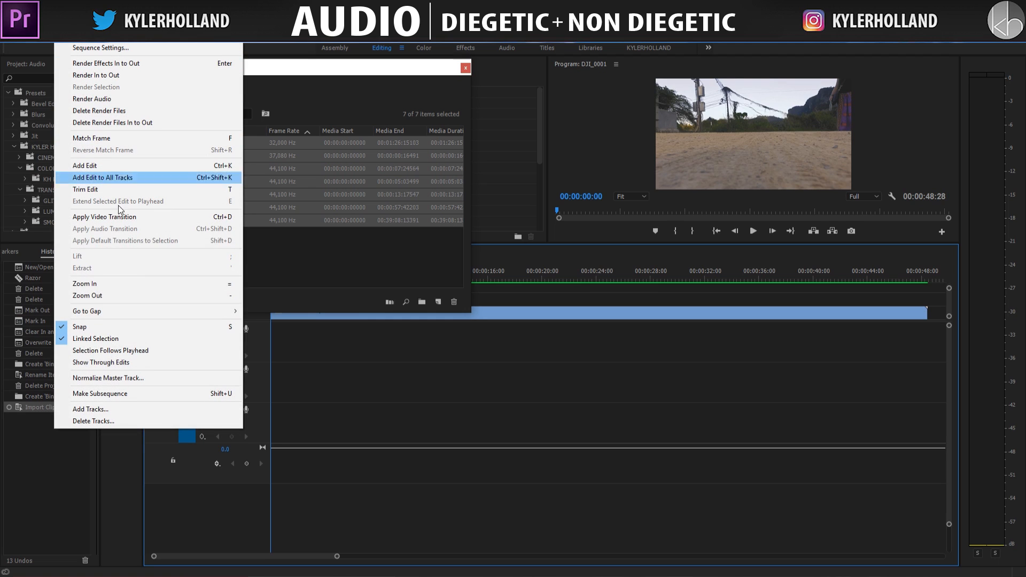
{"action": "left_click", "coordinate": [133, 407]}
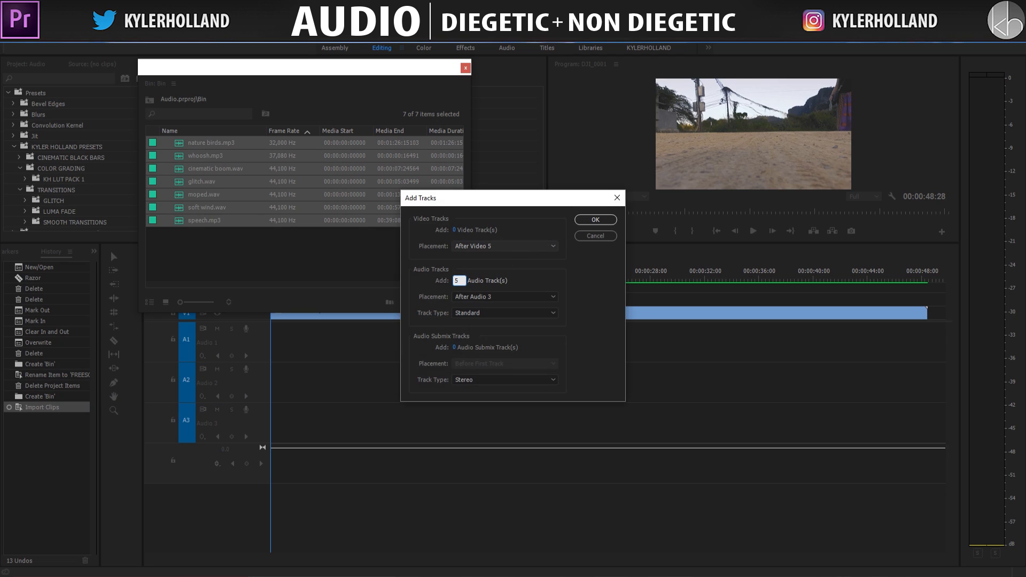
{"action": "type", "text": "5"}
{"action": "left_click", "coordinate": [604, 220]}
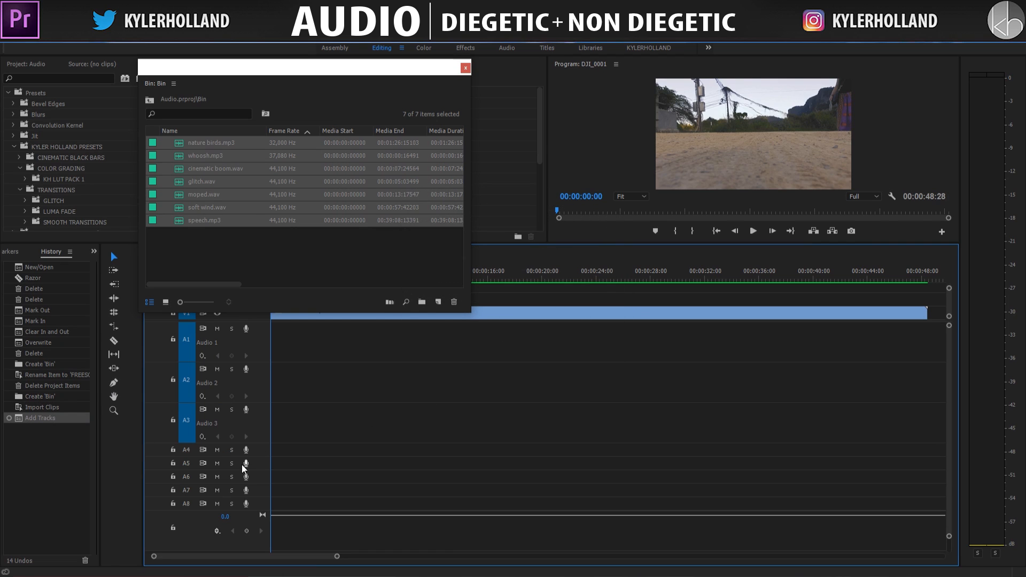
{"action": "key", "text": "shift+equal"}
Place cinematic boom.wav at the start of Audio 1 and play back the opening with it.
{"action": "left_click", "coordinate": [238, 268]}
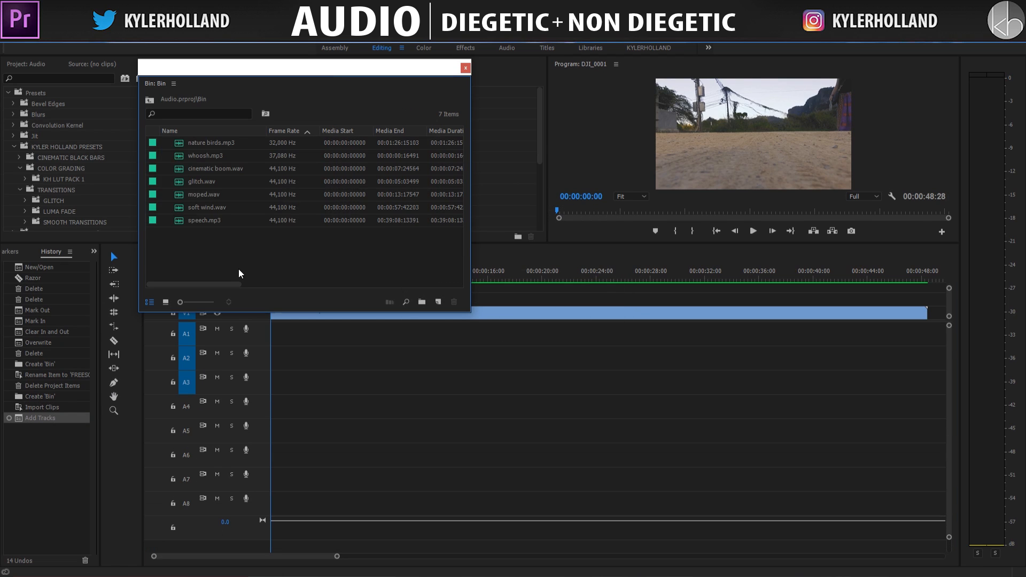
{"action": "left_click_drag", "start_coordinate": [196, 165], "coordinate": [290, 361]}
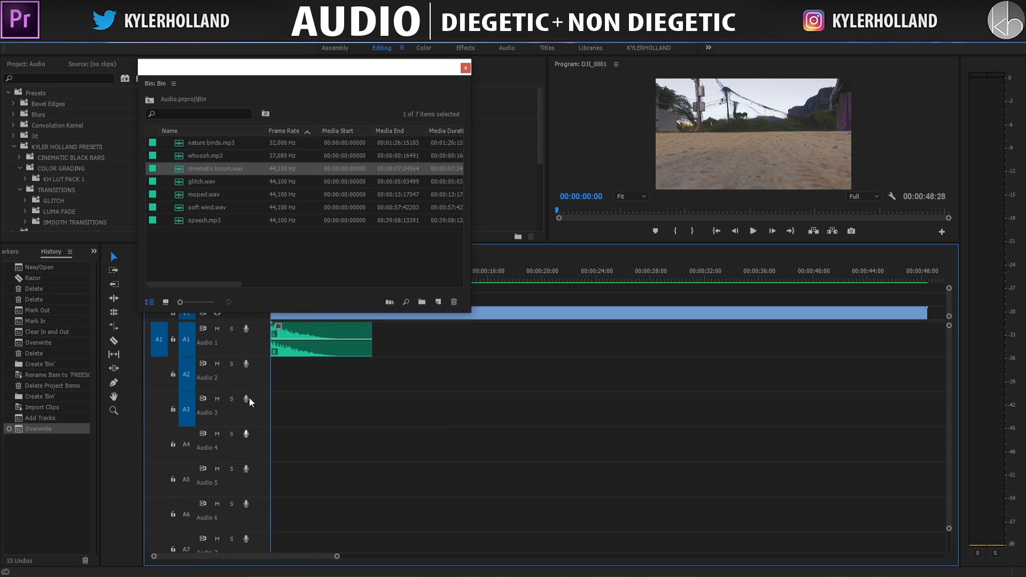
{"action": "key", "text": "alt+equal"}
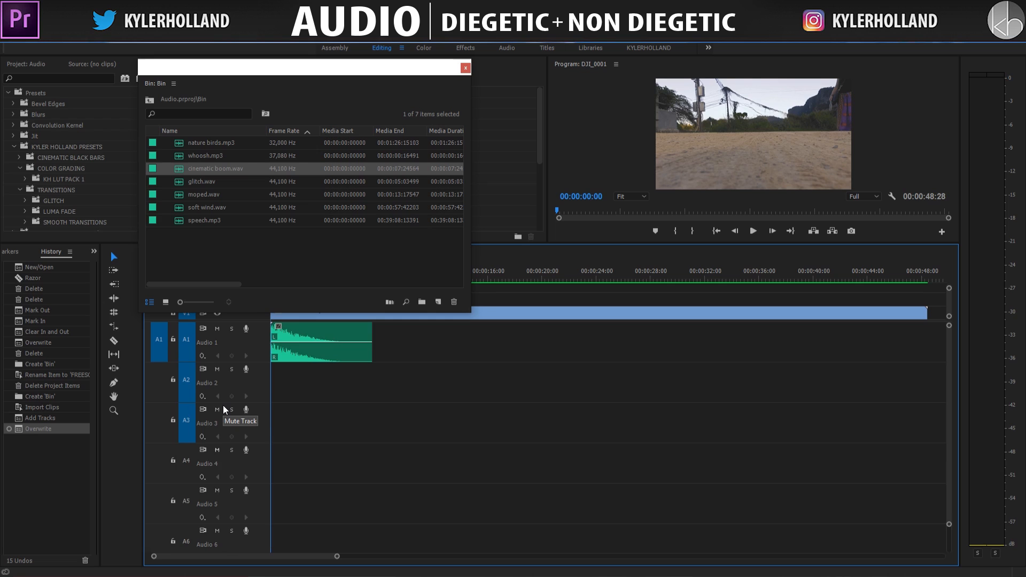
{"action": "left_click_drag", "start_coordinate": [403, 73], "coordinate": [866, 283]}
{"action": "key", "text": "space"}
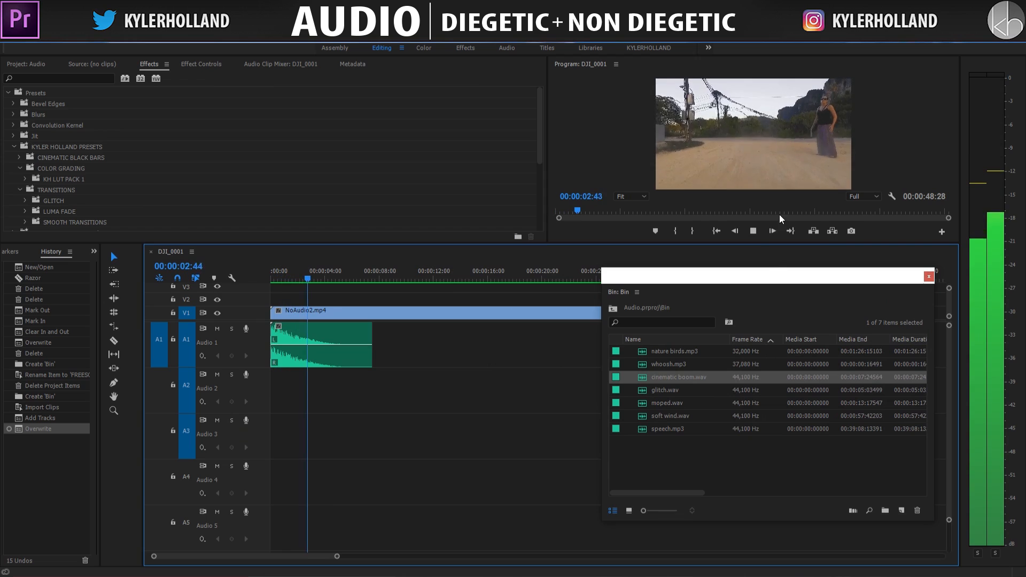
{"action": "key", "text": "space"}
Place nature birds.mp3 at the start of Audio 2 and play back the opening seconds.
{"action": "left_click", "coordinate": [665, 357]}
{"action": "left_click_drag", "start_coordinate": [665, 357], "coordinate": [282, 393]}
{"action": "key", "text": "Home"}
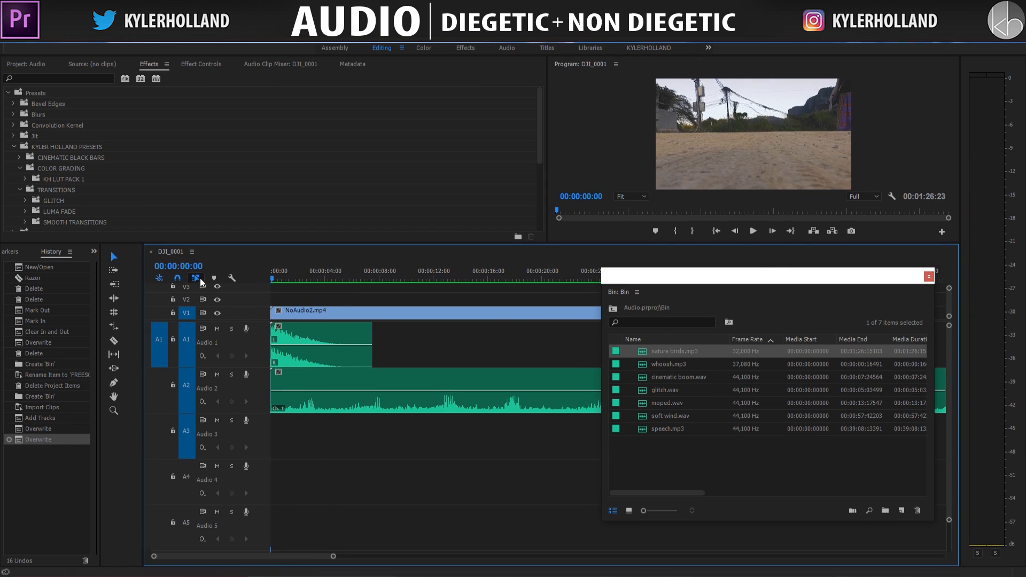
{"action": "key", "text": "space"}
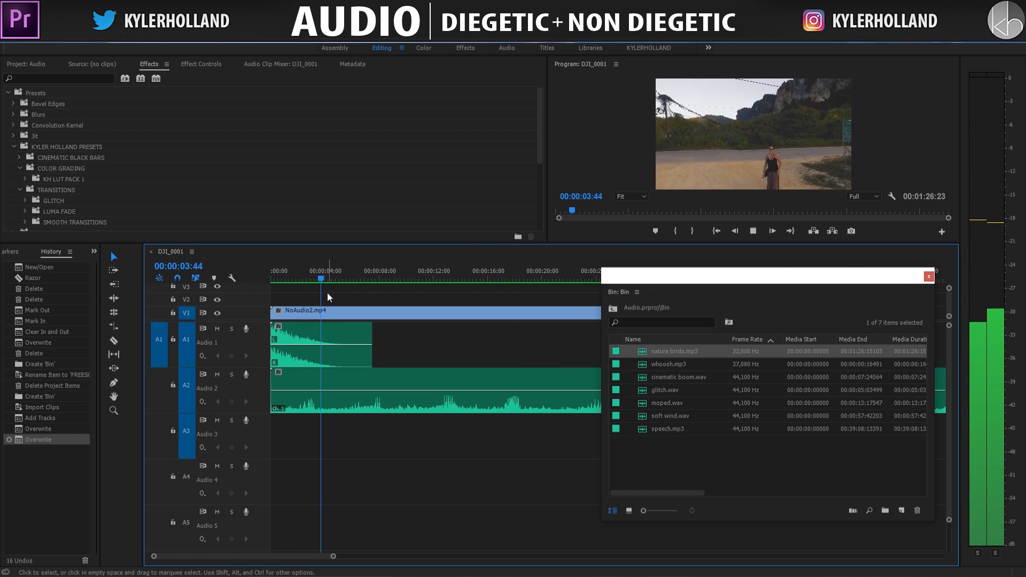
{"action": "key", "text": "space"}
{"action": "left_click_drag", "start_coordinate": [316, 269], "coordinate": [297, 276]}
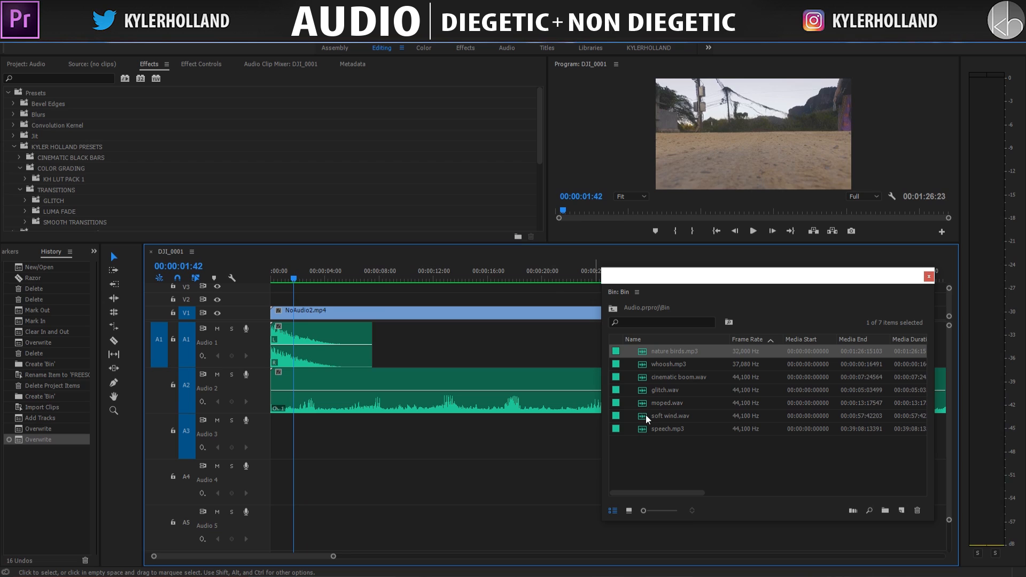
Place soft wind.wav at the start of Audio 3 and whoosh.mp3 near the start of Audio 4.
{"action": "double_click", "coordinate": [678, 417]}
{"action": "left_click_drag", "start_coordinate": [655, 420], "coordinate": [284, 444]}
{"action": "left_click_drag", "start_coordinate": [644, 364], "coordinate": [553, 447]}
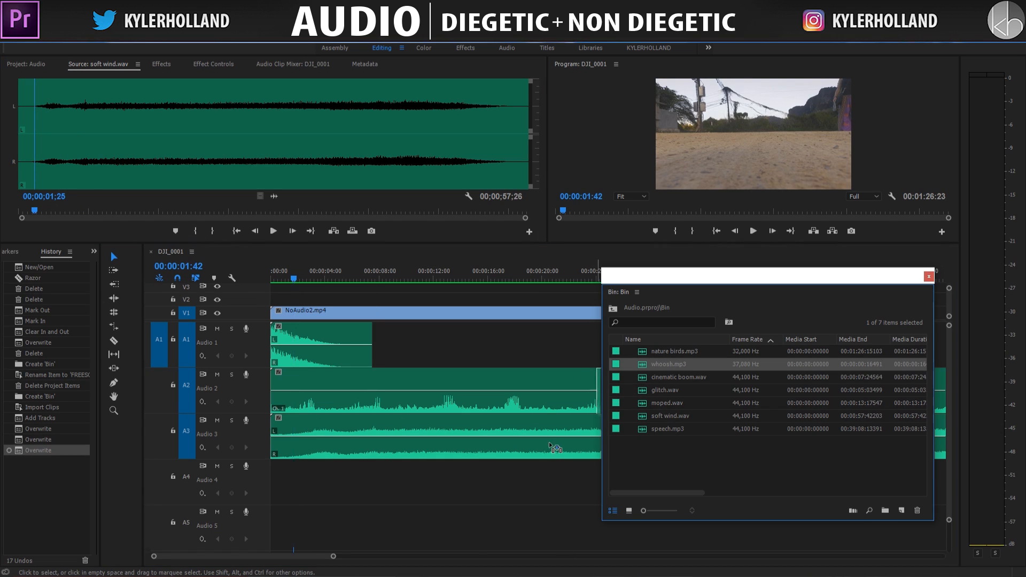
{"action": "left_click_drag", "start_coordinate": [327, 502], "coordinate": [313, 501]}
{"action": "left_click", "coordinate": [289, 279]}
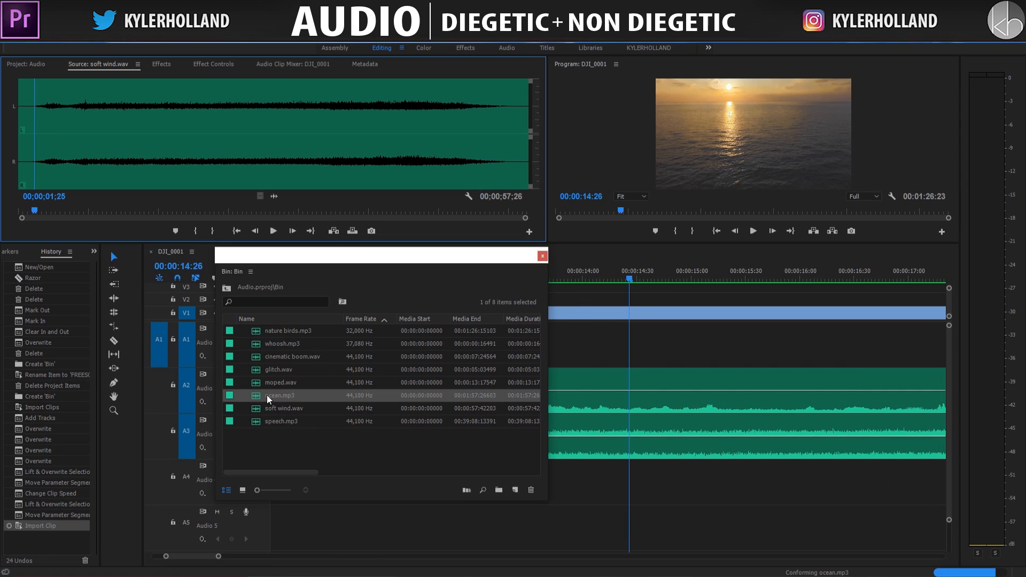
Place ocean.mp3 on Audio 4 and shift it to start at about 00:00:12:30, where the mountains blend into the sea.
{"action": "left_click_drag", "start_coordinate": [265, 395], "coordinate": [607, 481]}
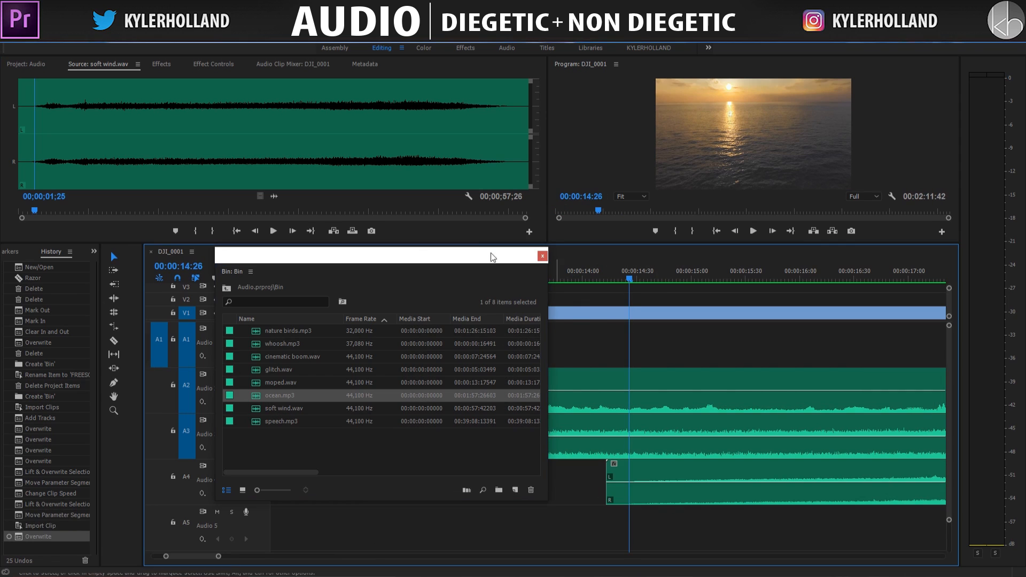
{"action": "left_click", "coordinate": [543, 256]}
{"action": "left_click", "coordinate": [420, 279]}
{"action": "key", "text": "space"}
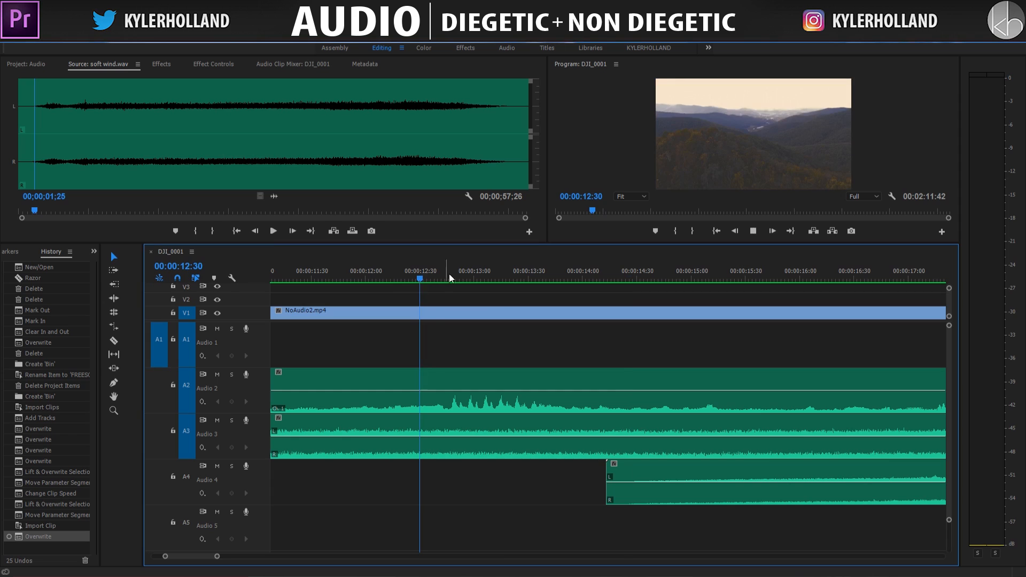
{"action": "left_click_drag", "start_coordinate": [523, 276], "coordinate": [453, 278]}
{"action": "left_click_drag", "start_coordinate": [668, 485], "coordinate": [393, 484]}
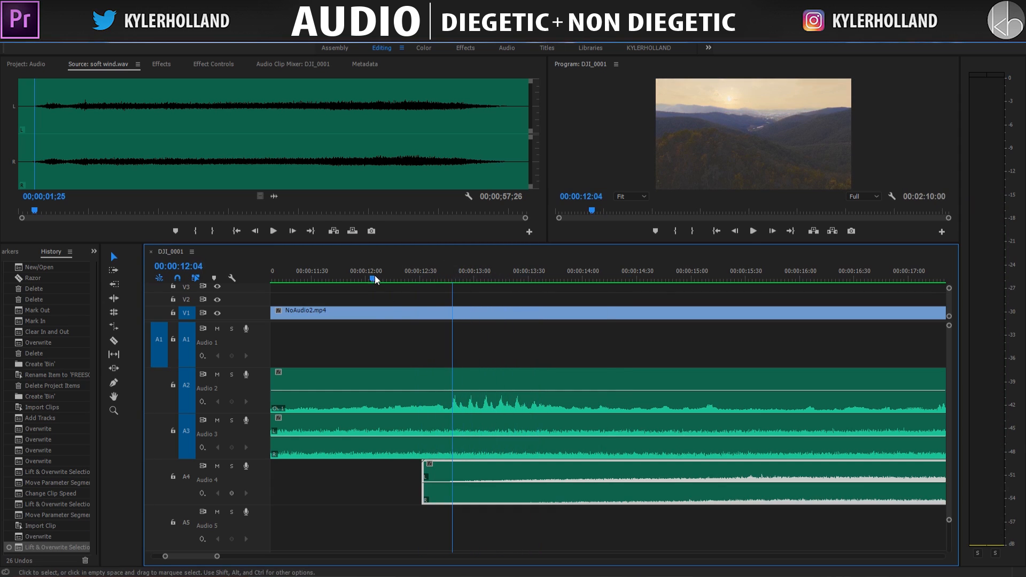
Play back the transition into the ocean shot from about 00:00:12:04 to check the ocean sound's timing.
{"action": "left_click", "coordinate": [372, 278]}
{"action": "key", "text": "space"}
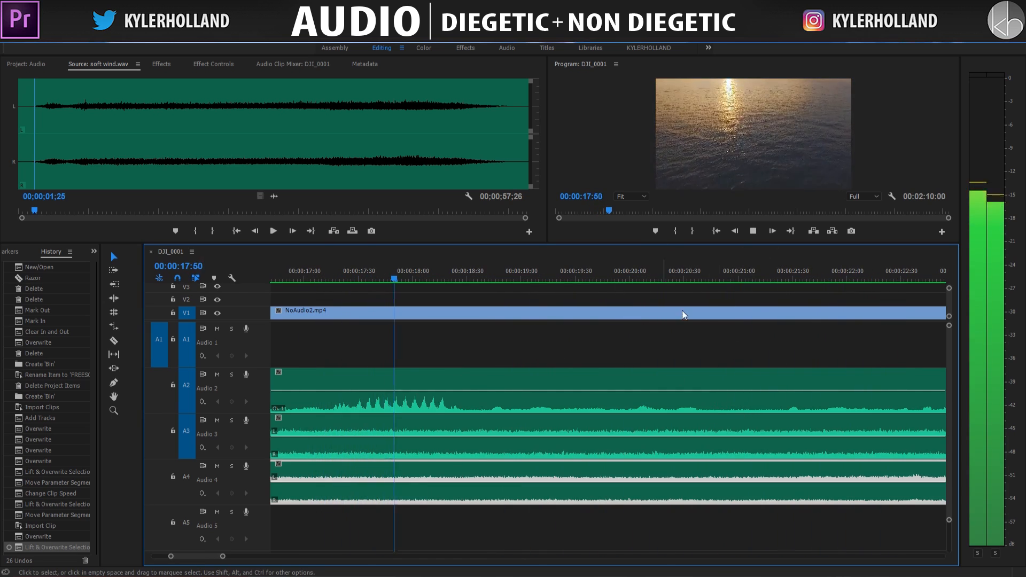
{"action": "key", "text": "space"}
Keyframe the nature birds.mp3 volume level from 0 dB at 00:00:12:34 down to -287.5 dB at 00:00:13:54.
{"action": "left_click_drag", "start_coordinate": [435, 278], "coordinate": [156, 295]}
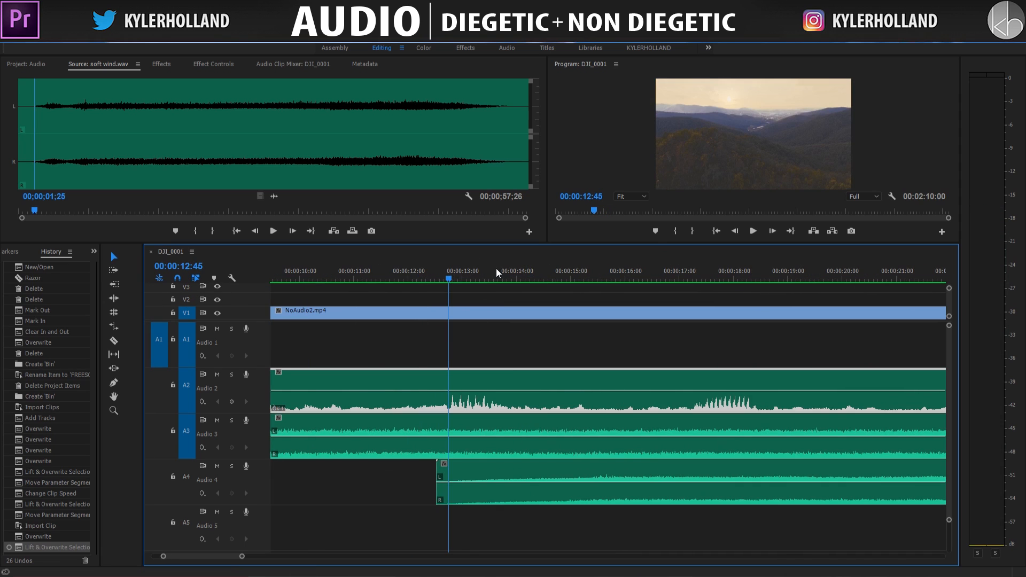
{"action": "left_click_drag", "start_coordinate": [448, 278], "coordinate": [438, 278]}
{"action": "left_click", "coordinate": [214, 64]}
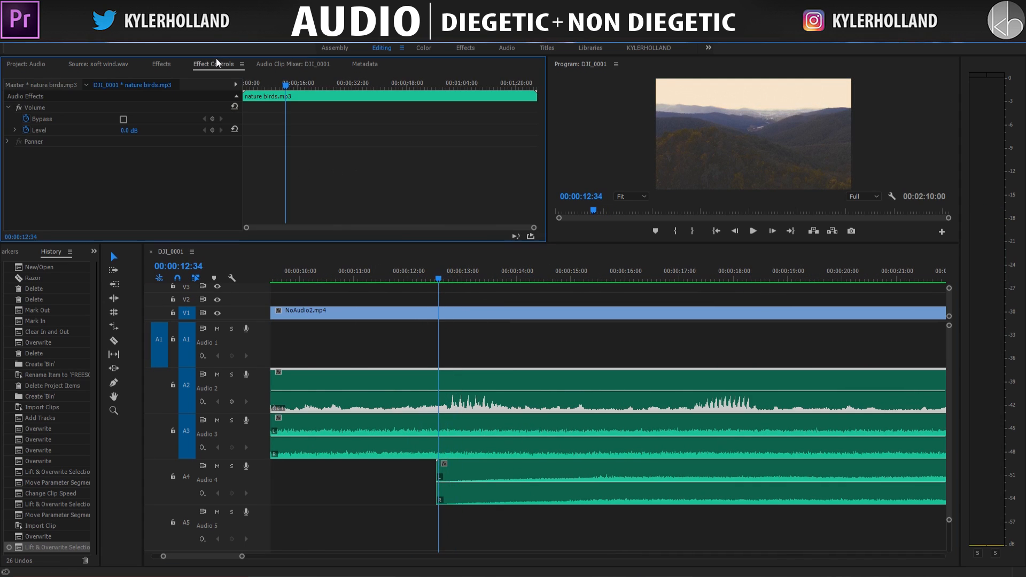
{"action": "left_click", "coordinate": [212, 130]}
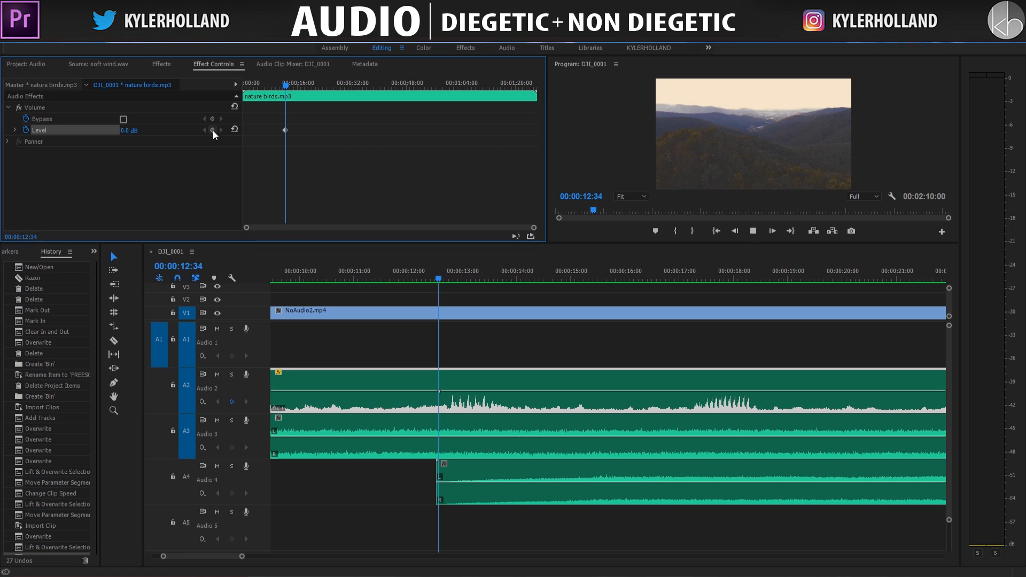
{"action": "key", "text": "space"}
{"action": "key", "text": "space"}
{"action": "left_click", "coordinate": [212, 130]}
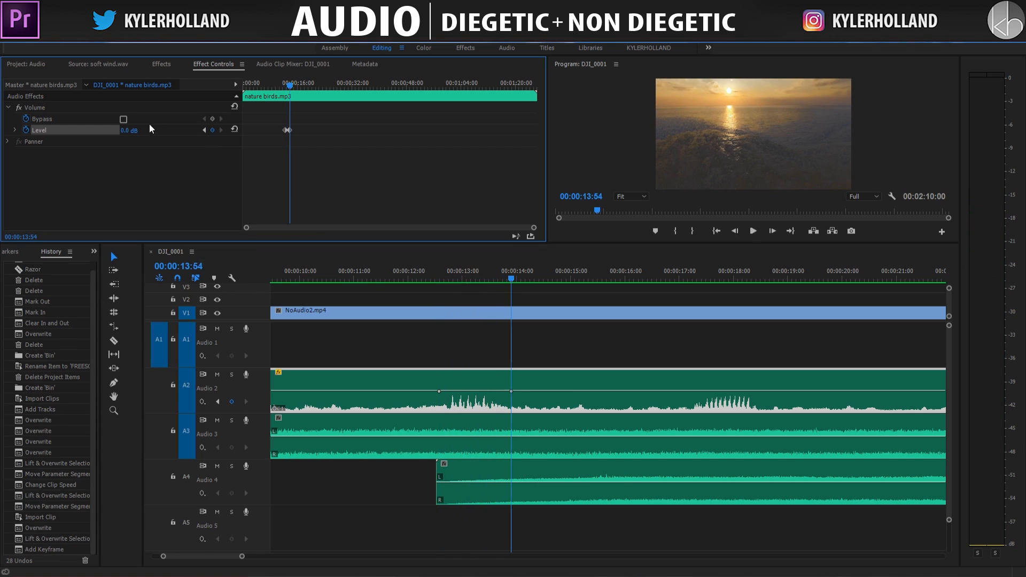
{"action": "left_click_drag", "start_coordinate": [129, 130], "coordinate": [21, 131]}
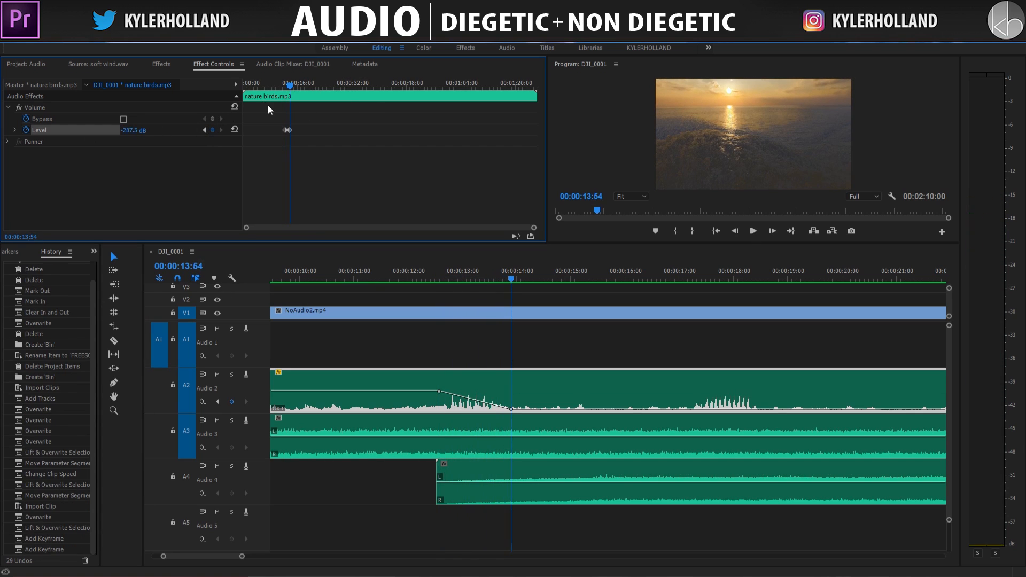
Undo the level change and both volume keyframes on nature birds.mp3.
{"action": "key", "text": "ctrl+z"}
{"action": "key", "text": "ctrl+z"}
{"action": "key", "text": "ctrl+z"}
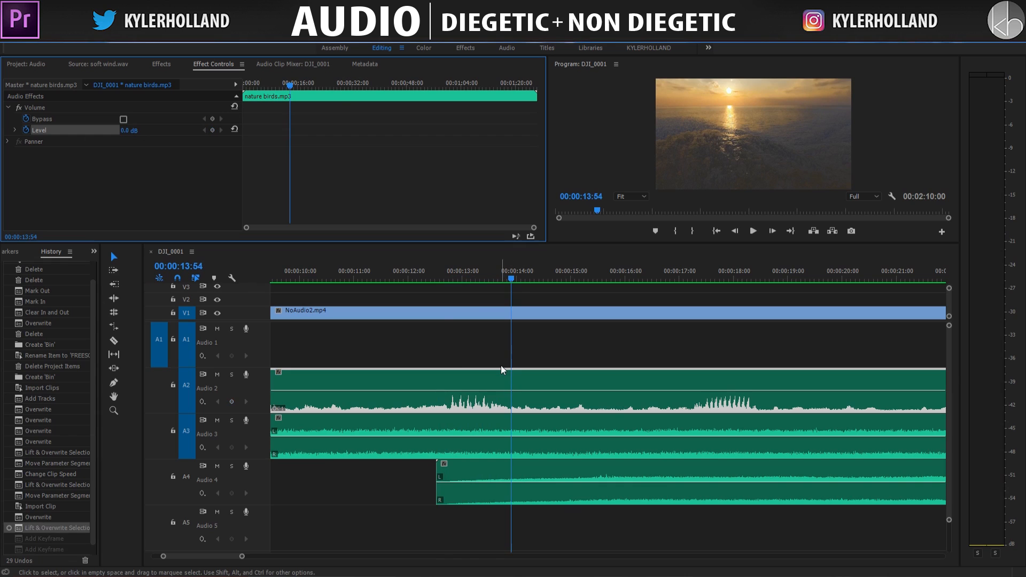
Fade out nature birds.mp3 with volume-line keyframes on the clip, from 0 dB at about 00:00:12:30 to -∞ dB at 00:00:13:48.
{"action": "left_click", "coordinate": [434, 274]}
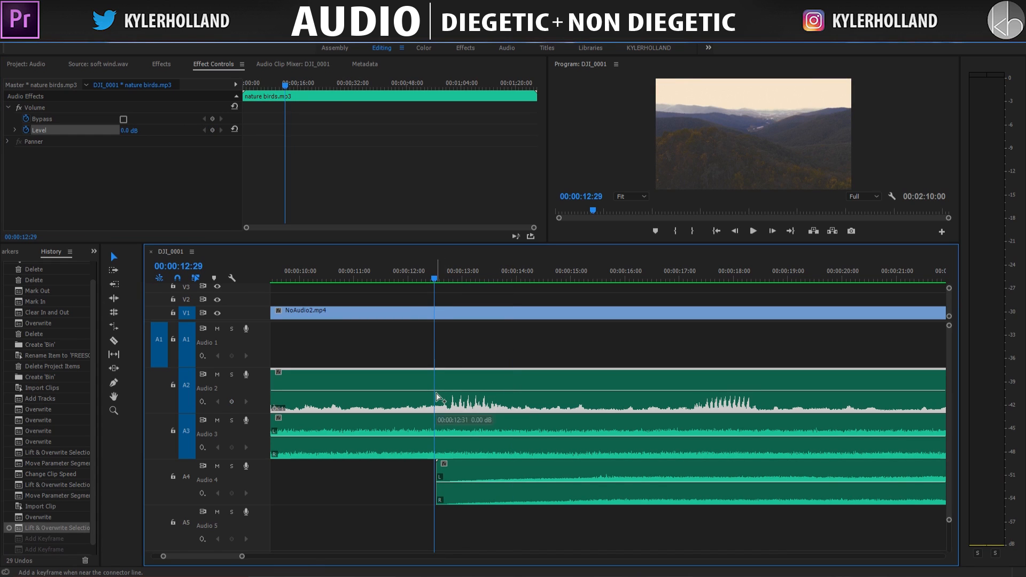
{"action": "left_click", "coordinate": [436, 396], "text": "ctrl"}
{"action": "key", "text": "space"}
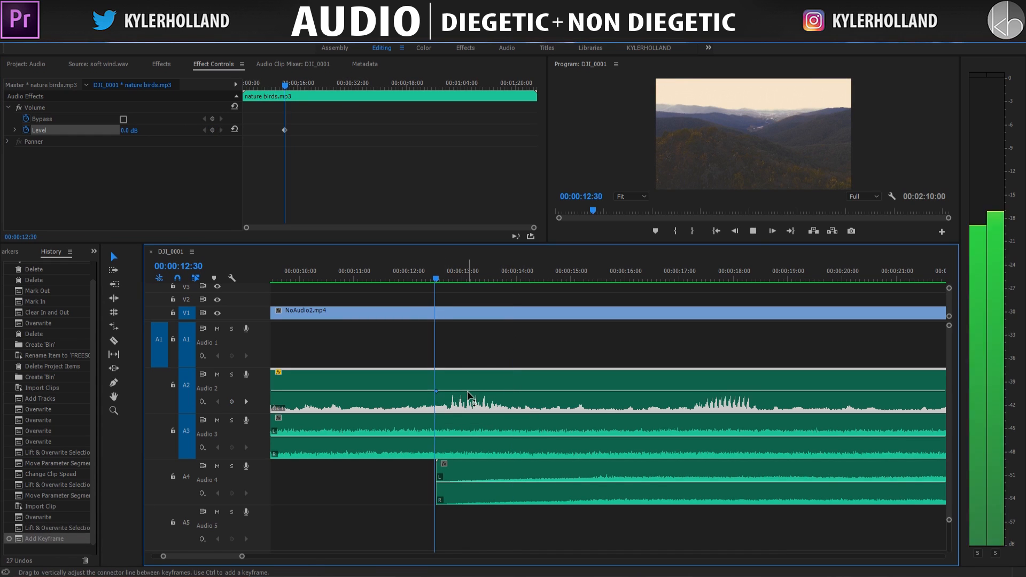
{"action": "key", "text": "space"}
{"action": "left_click", "coordinate": [506, 391], "text": "ctrl"}
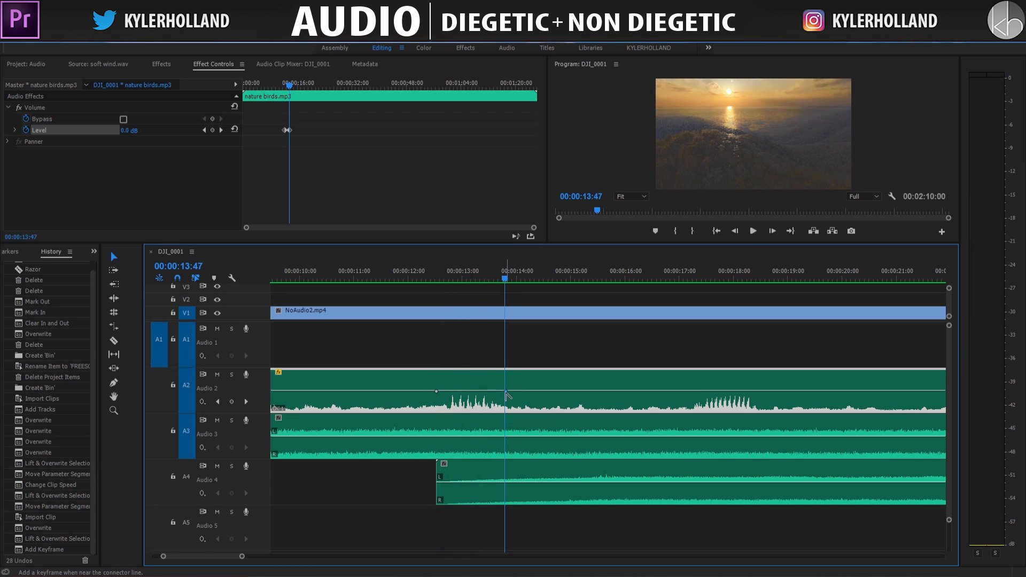
{"action": "left_click_drag", "start_coordinate": [507, 397], "coordinate": [507, 410]}
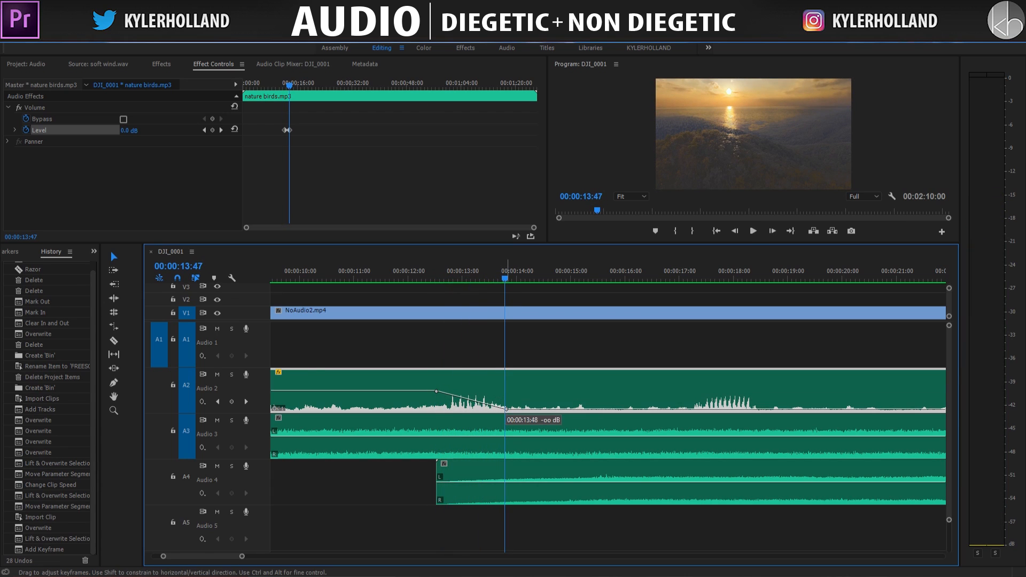
Choose the volume Level as the property shown on the nature birds.mp3 clip's keyframe line.
{"action": "left_click", "coordinate": [278, 372]}
{"action": "mouse_move", "coordinate": [320, 398]}
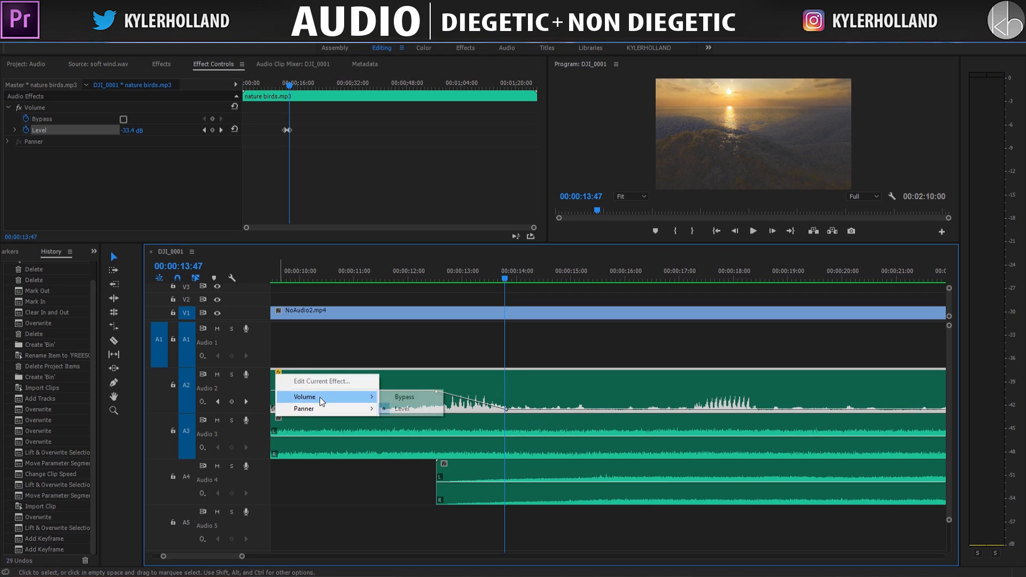
{"action": "left_click", "coordinate": [402, 408]}
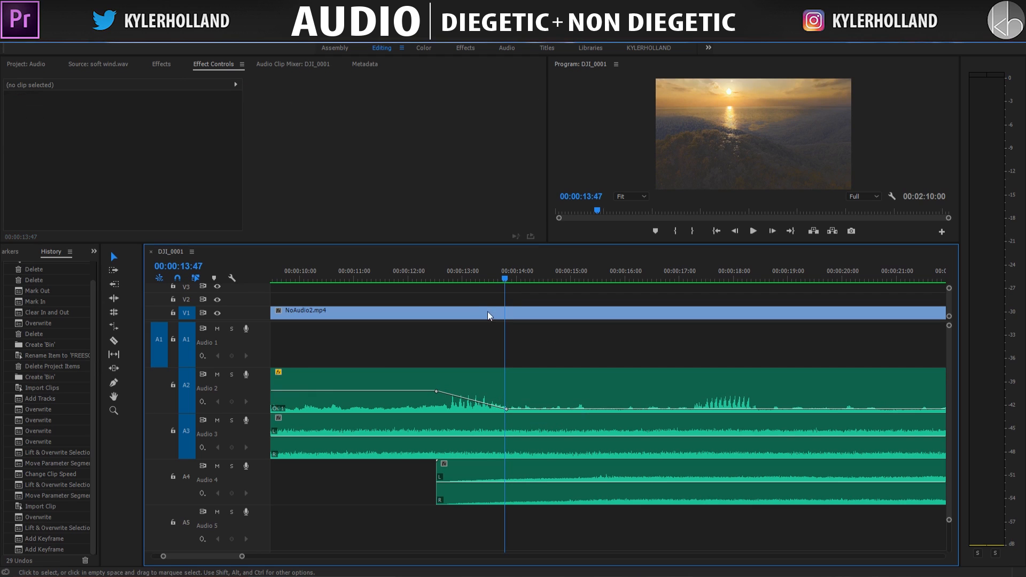
Play back the sequence from just before the birds' fade-out into the ocean shot to check the crossover.
{"action": "left_click", "coordinate": [413, 278]}
{"action": "key", "text": "space"}
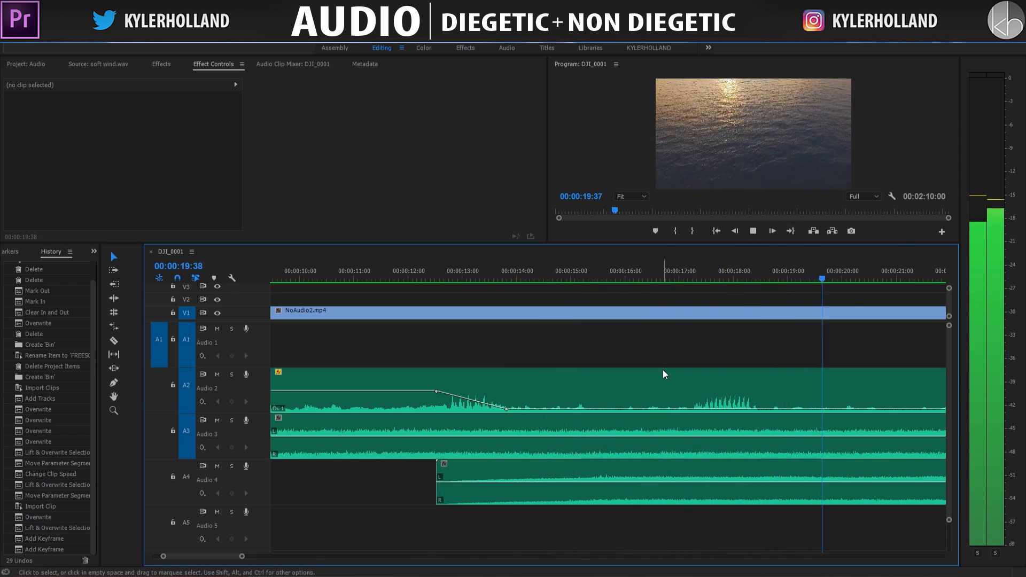
{"action": "key", "text": "minus"}
{"action": "key", "text": "minus"}
{"action": "scroll", "coordinate": [671, 380], "scroll_direction": "right", "scroll_amount": 8}
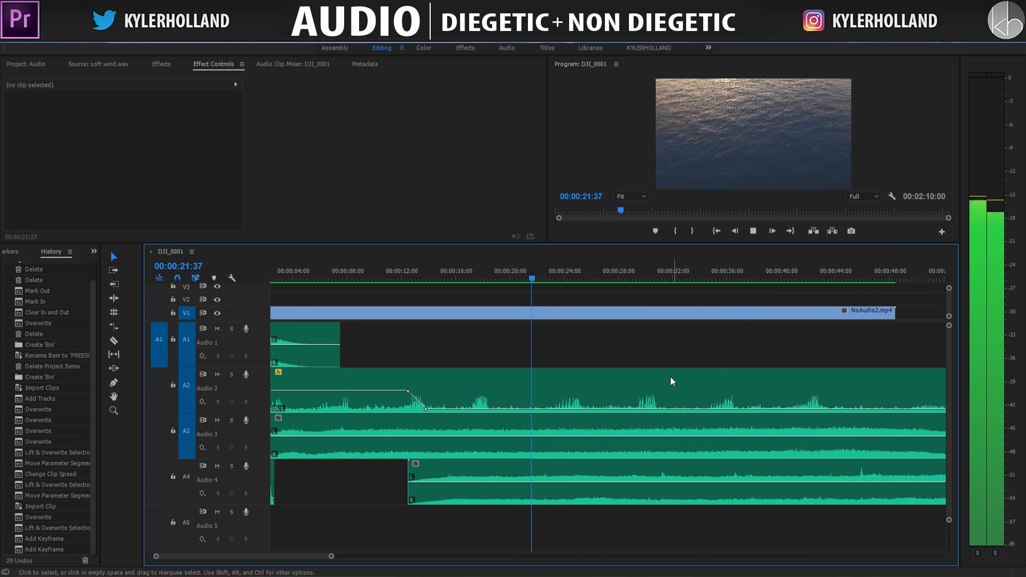
{"action": "key", "text": "equal"}
{"action": "key", "text": "space"}
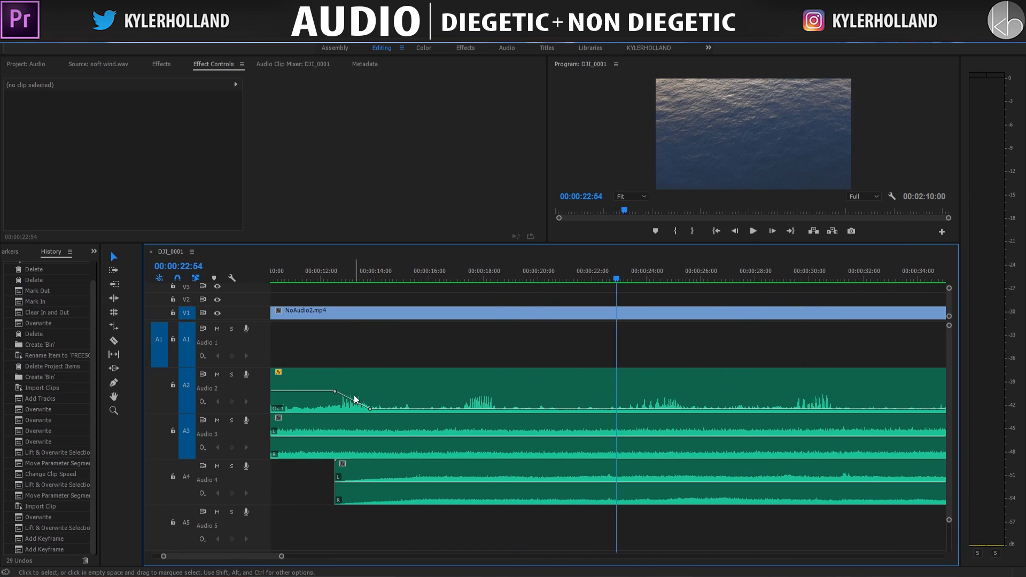
Cut nature birds.mp3 just after its fade-out at about 14 seconds and delete the silent remainder.
{"action": "left_click", "coordinate": [397, 401]}
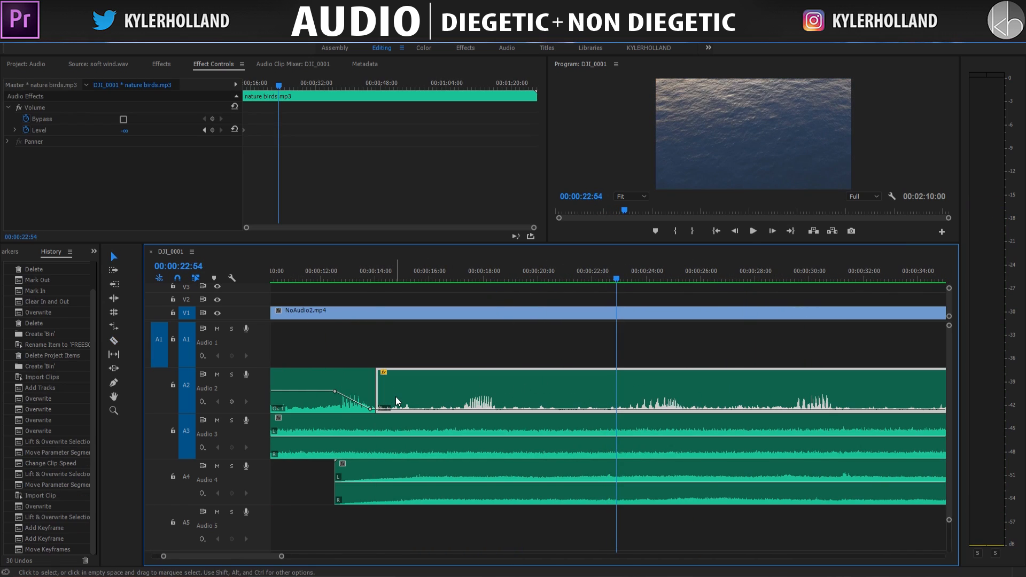
{"action": "key", "text": "Delete"}
Play on to the road shot and set the playhead back to 00:00:24:31, just before it begins.
{"action": "key", "text": "space"}
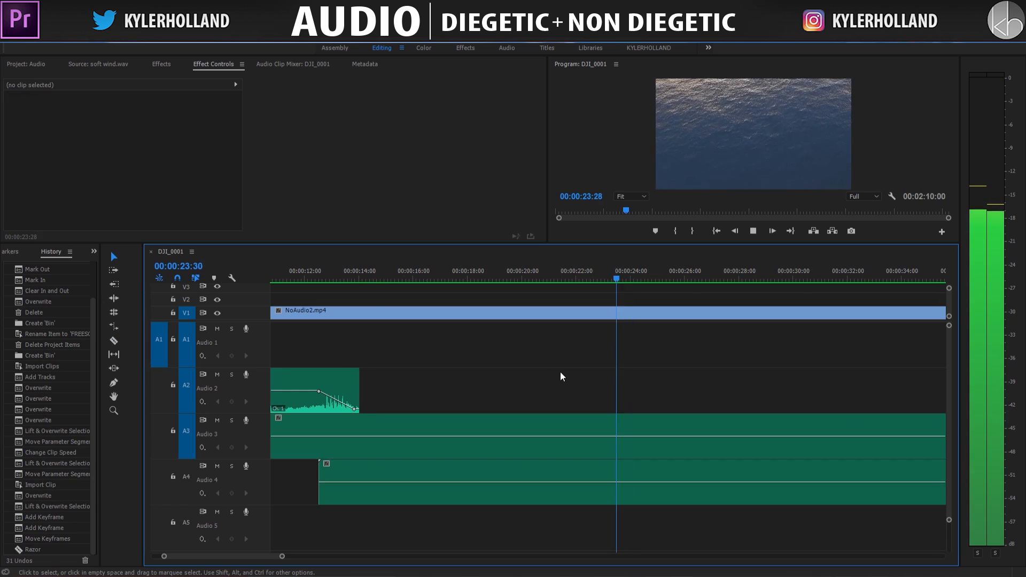
{"action": "key", "text": "space"}
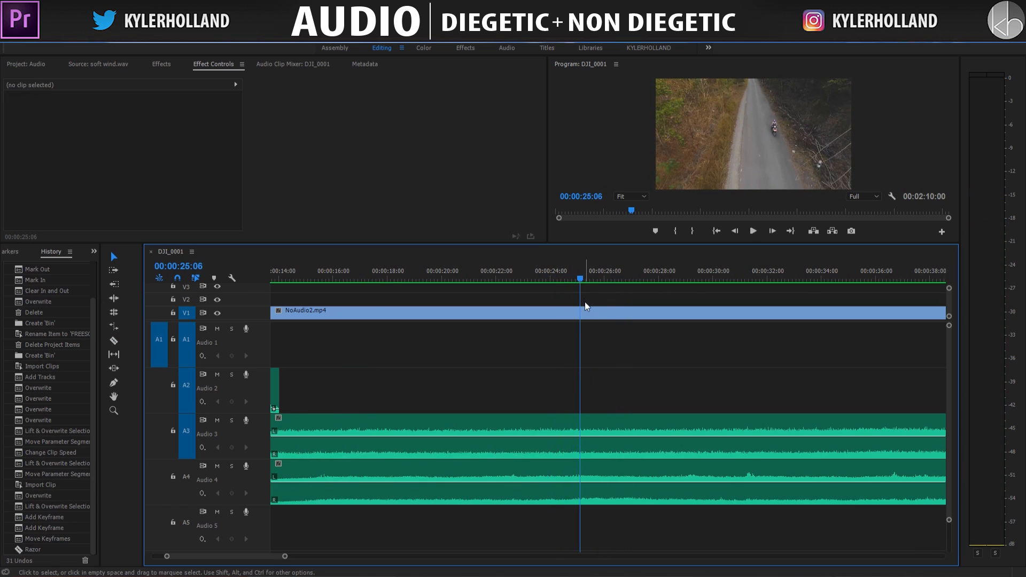
{"action": "left_click_drag", "start_coordinate": [575, 279], "coordinate": [566, 280]}
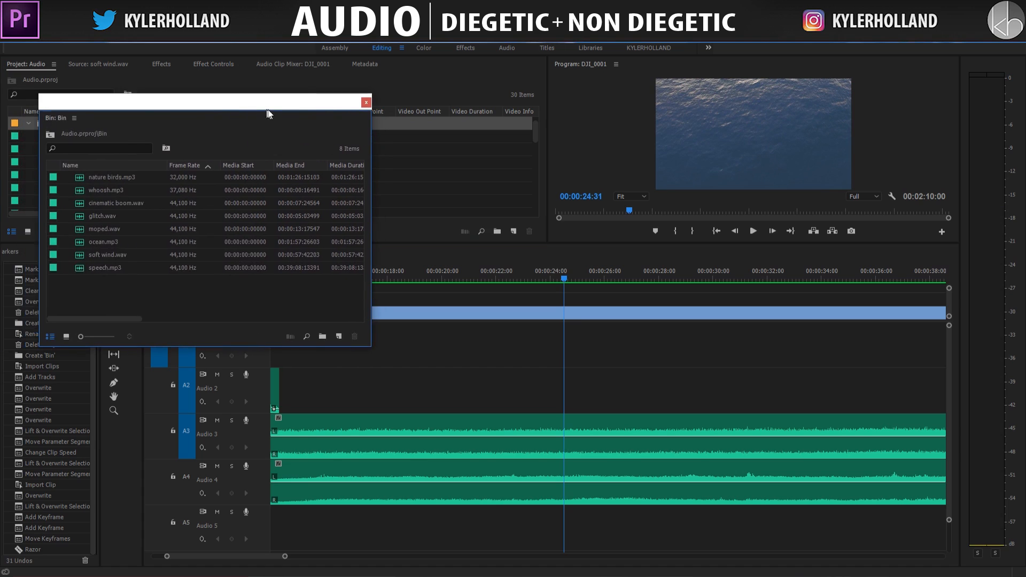
Place glitch.wav on Audio 2 at the cut to the road shot and remove everything after 00:00:24:57.
{"action": "left_click_drag", "start_coordinate": [267, 109], "coordinate": [273, 109]}
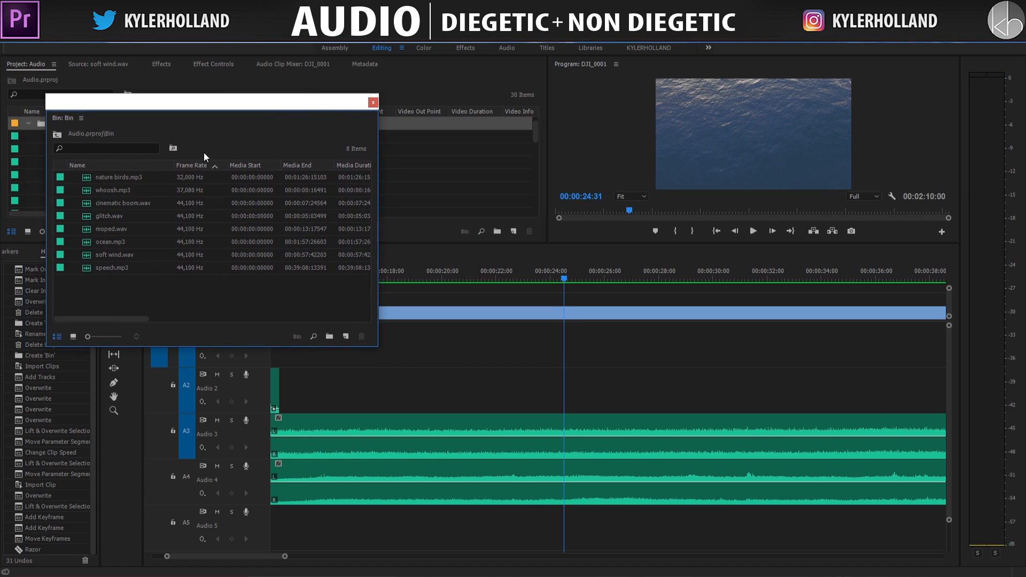
{"action": "left_click", "coordinate": [102, 215]}
{"action": "left_click_drag", "start_coordinate": [308, 257], "coordinate": [553, 390]}
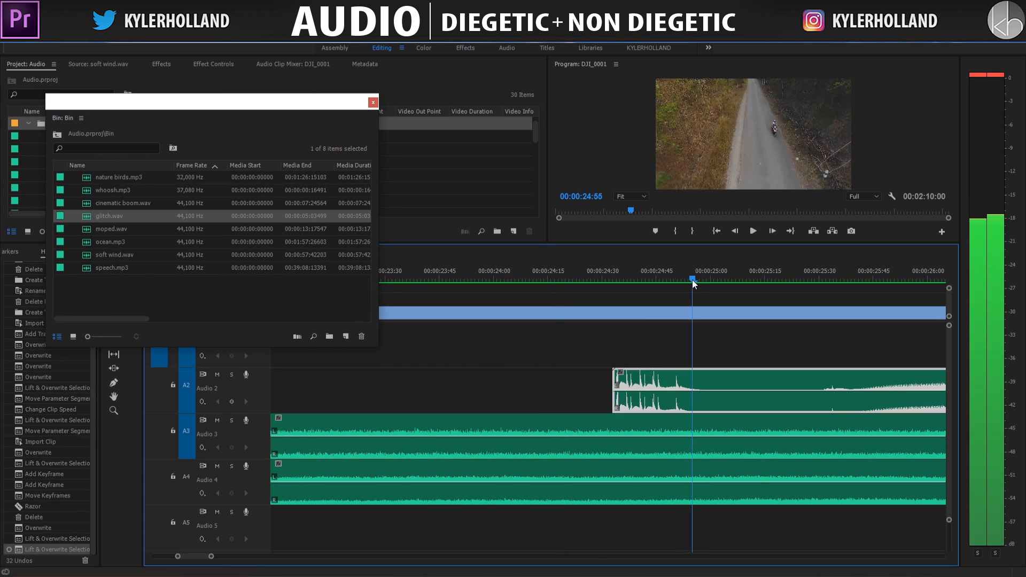
{"action": "left_click", "coordinate": [743, 377]}
{"action": "key", "text": "Delete"}
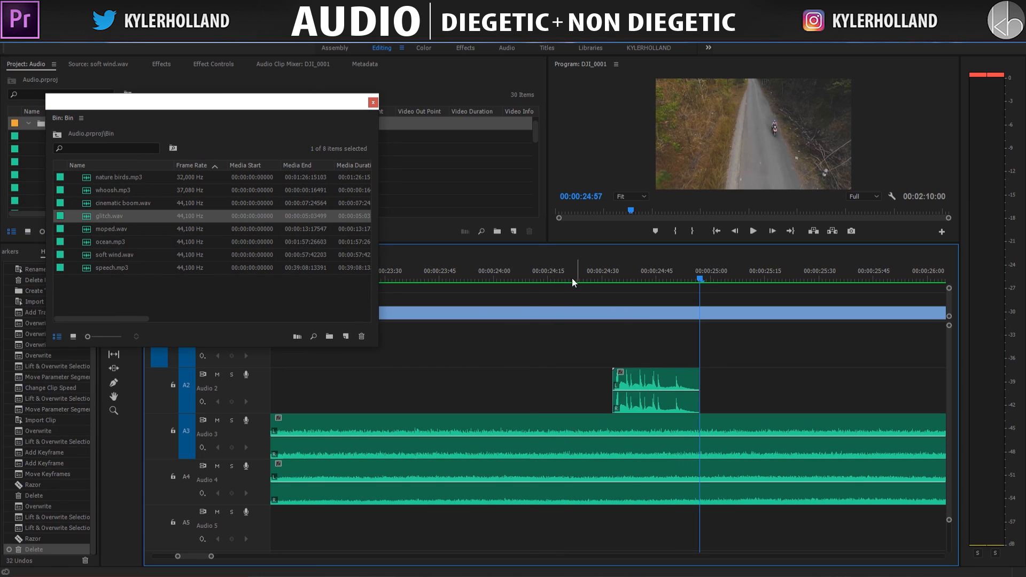
Lower the volume of the short glitch.wav clip on Audio 2 and play the glitch transition from about 00:00:24:10.
{"action": "left_click", "coordinate": [529, 270]}
{"action": "left_click", "coordinate": [642, 384]}
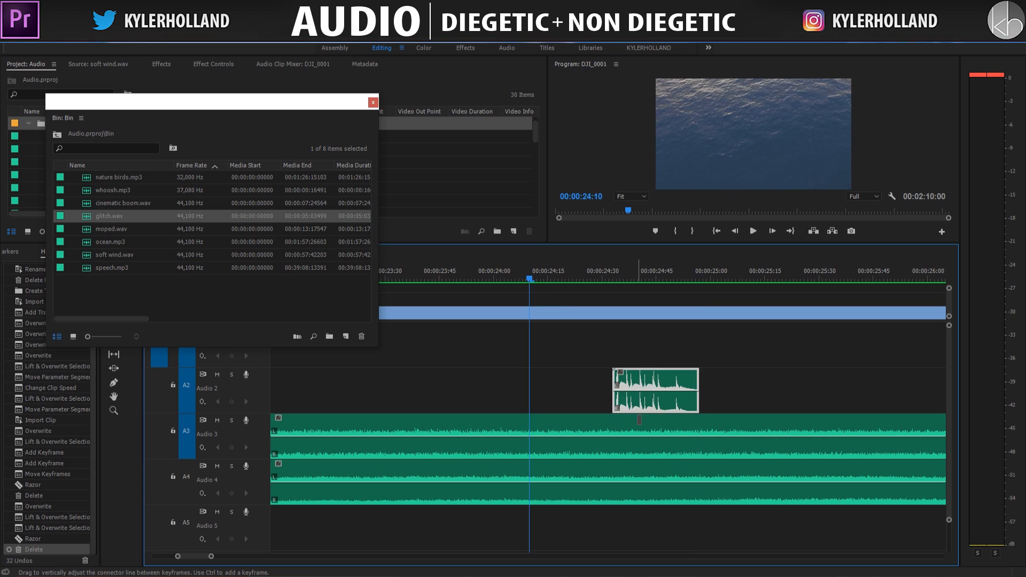
{"action": "left_click_drag", "start_coordinate": [650, 413], "coordinate": [650, 413]}
{"action": "key", "text": "space"}
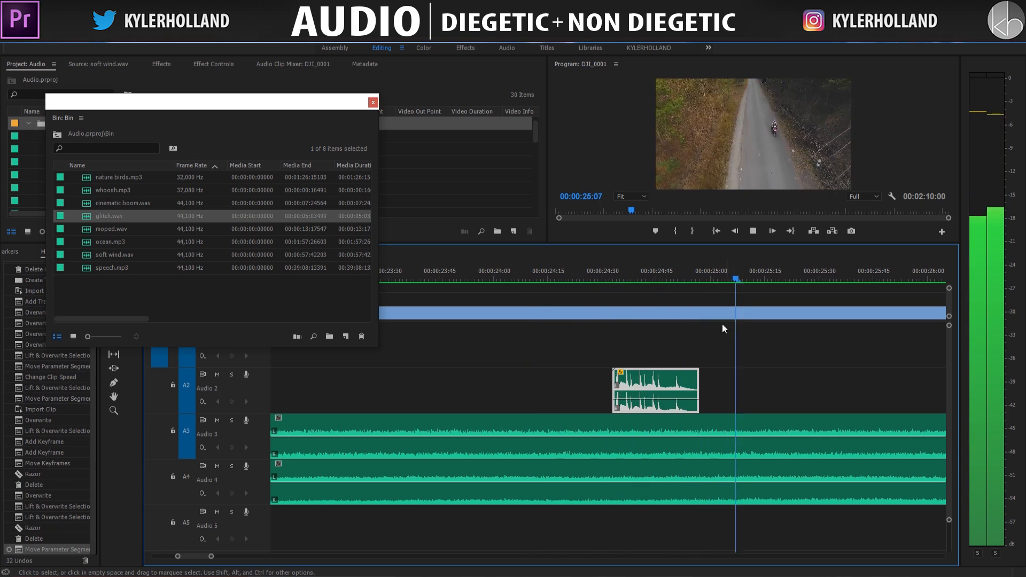
{"action": "left_click", "coordinate": [534, 281]}
{"action": "key", "text": "space"}
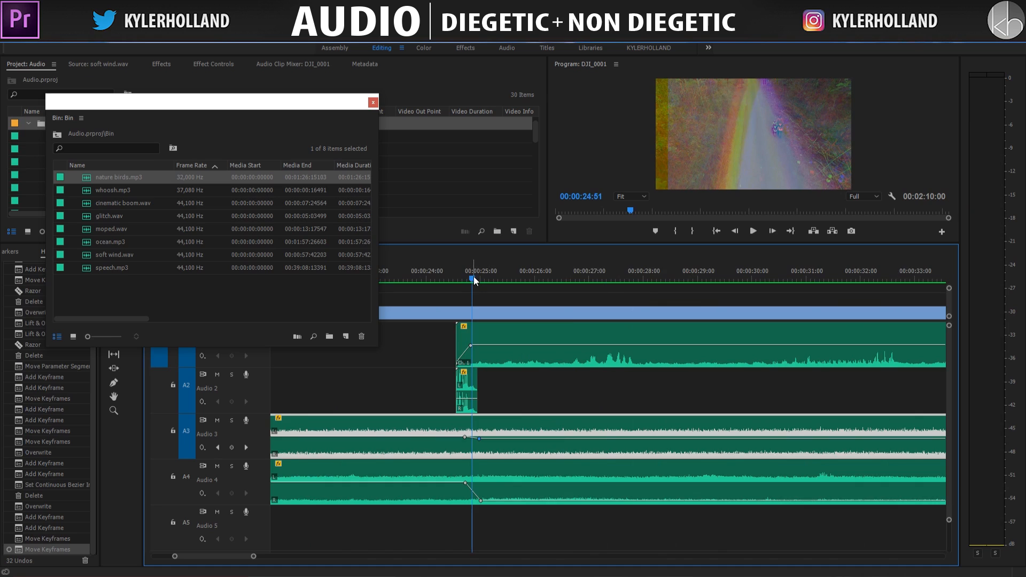
Add moped.wav to Audio 5 beneath the glitch transition where the road shot begins.
{"action": "key", "text": "equal"}
{"action": "key", "text": "equal"}
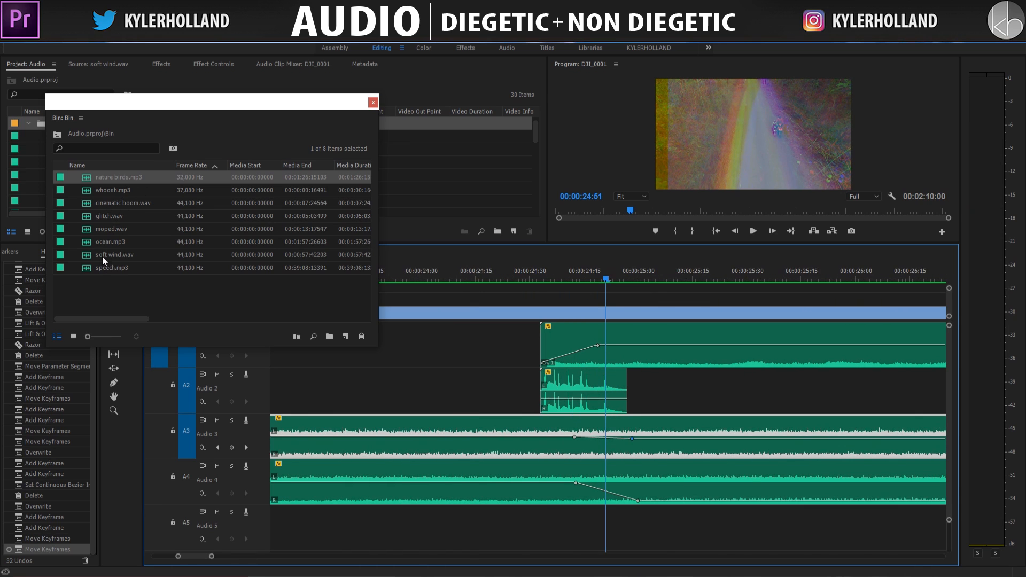
{"action": "left_click_drag", "start_coordinate": [84, 234], "coordinate": [595, 528]}
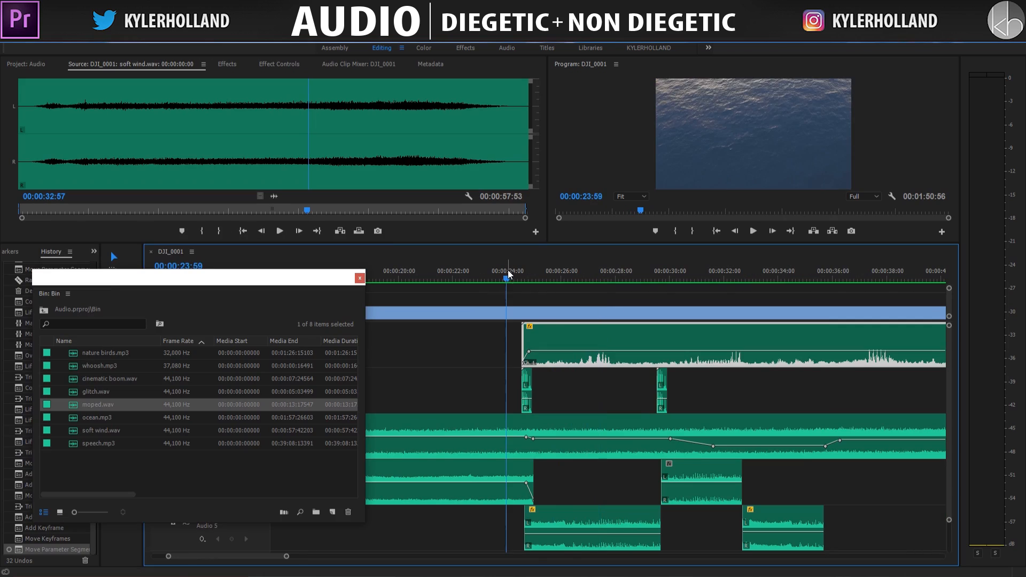
Play back the layered moped and background sounds from 00:00:23:59 through the road shots to 00:00:30:38.
{"action": "key", "text": "space"}
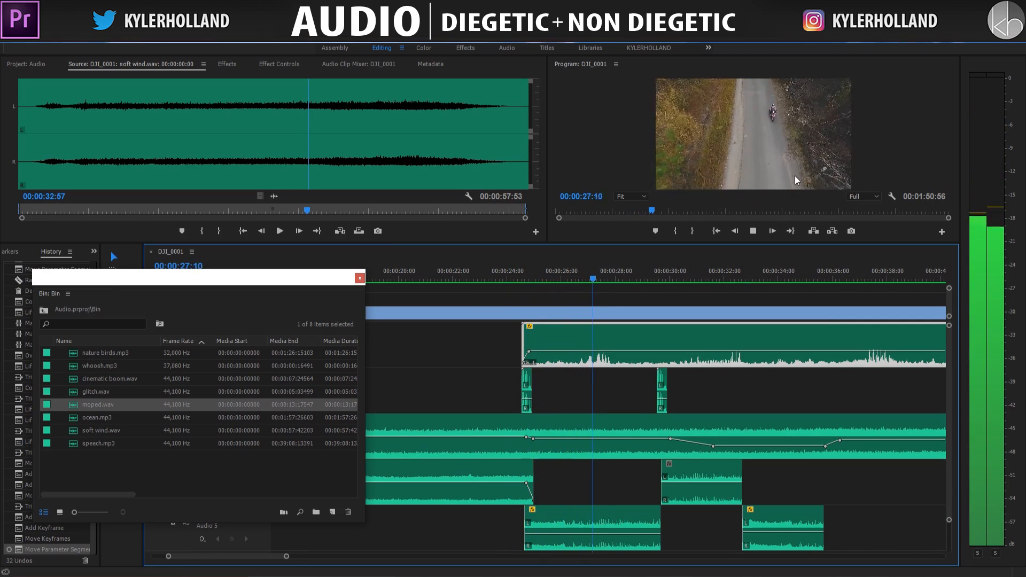
{"action": "key", "text": "grave"}
{"action": "key", "text": "grave"}
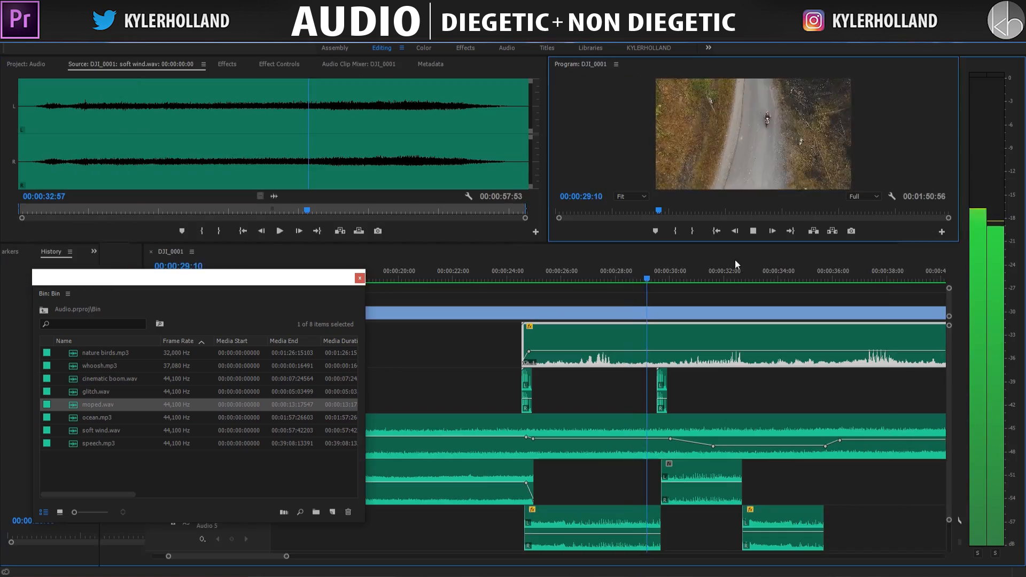
{"action": "key", "text": "space"}
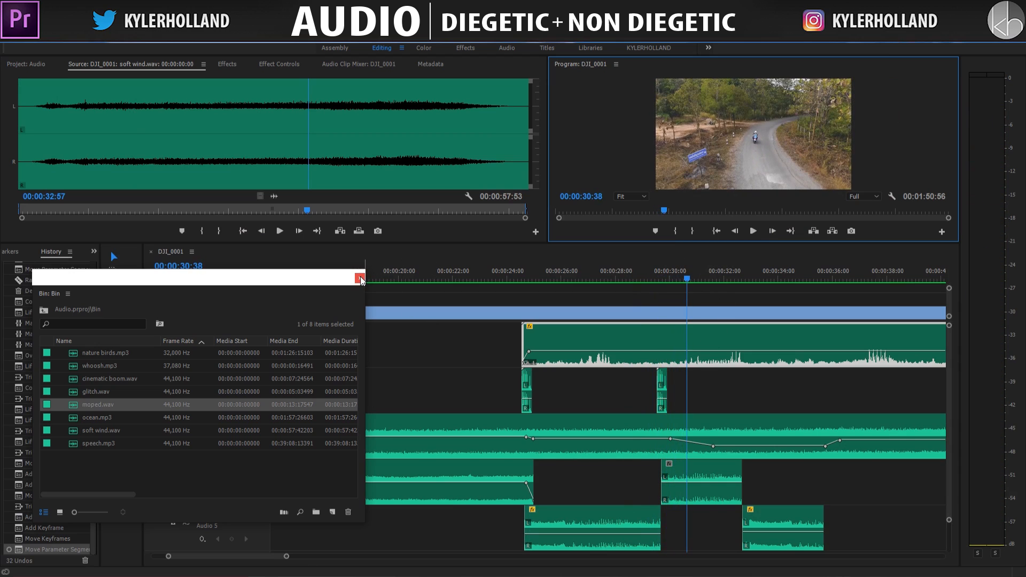
Open speech.mp3 in the source monitor, scrub into its opening part, and close the floating bin.
{"action": "double_click", "coordinate": [100, 444]}
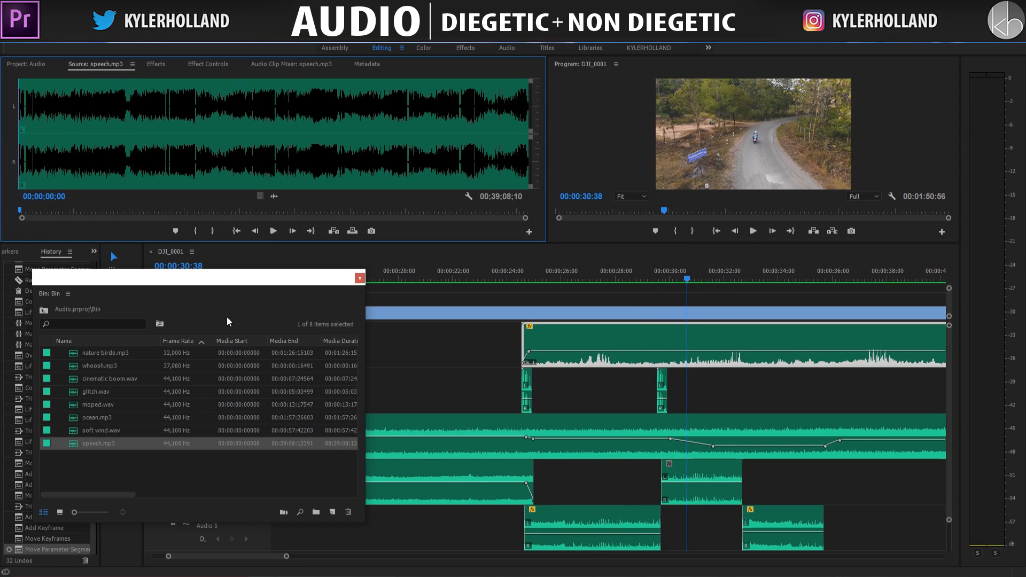
{"action": "left_click_drag", "start_coordinate": [20, 210], "coordinate": [65, 211]}
{"action": "left_click", "coordinate": [359, 278]}
Bring the whole sequence into view and return the playhead to 00:00:00:00.
{"action": "left_click", "coordinate": [459, 361]}
{"action": "key", "text": "minus"}
{"action": "key", "text": "minus"}
{"action": "left_click_drag", "start_coordinate": [488, 277], "coordinate": [226, 278]}
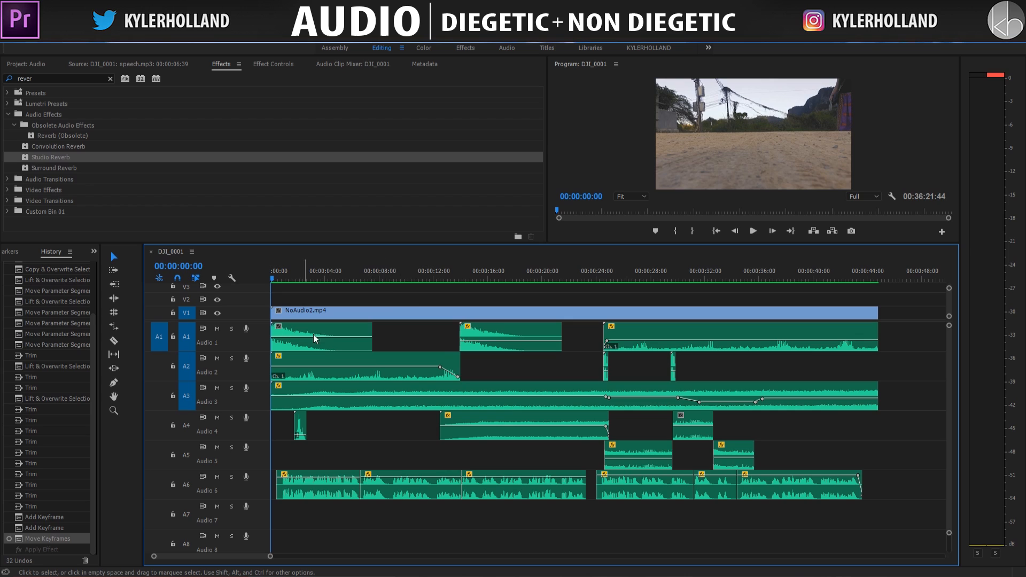